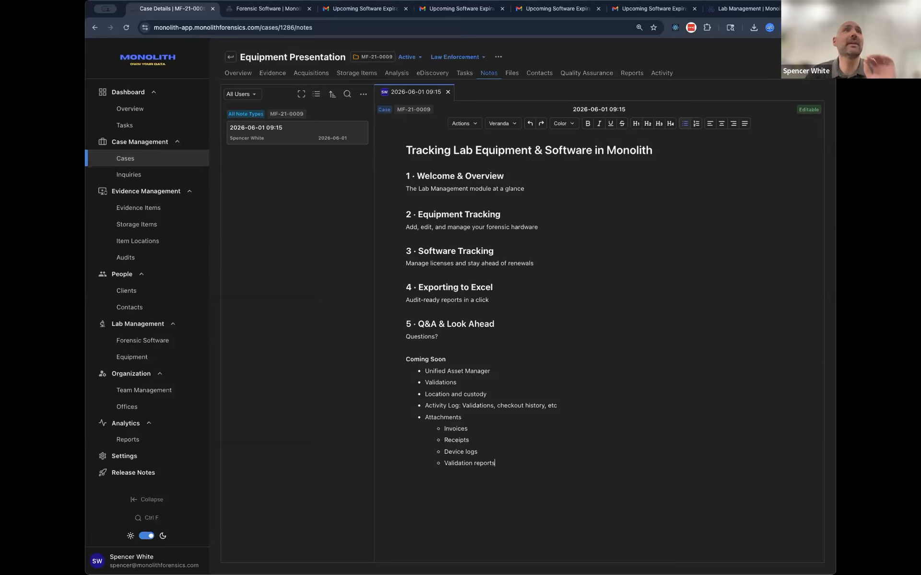
{"action": "left_click", "coordinate": [692, 201]}
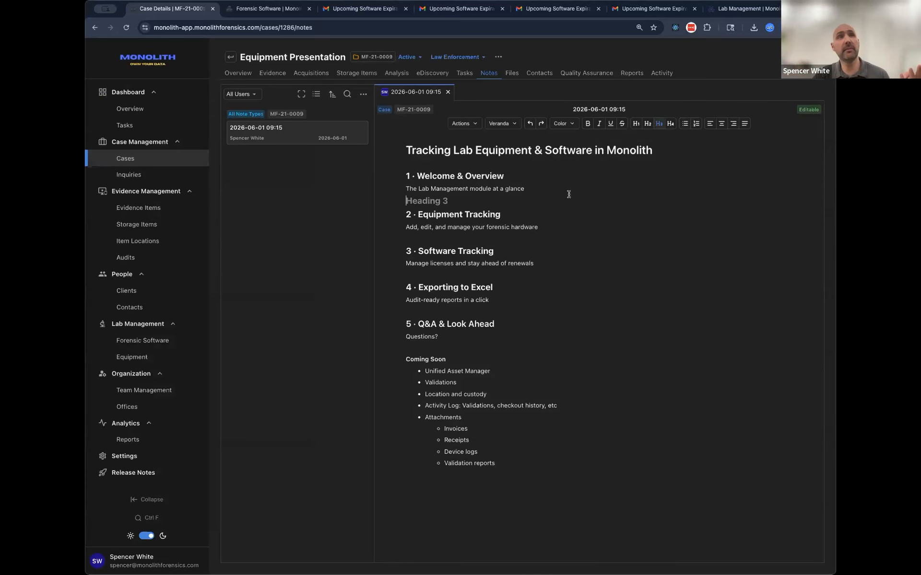
{"action": "left_click", "coordinate": [527, 162]}
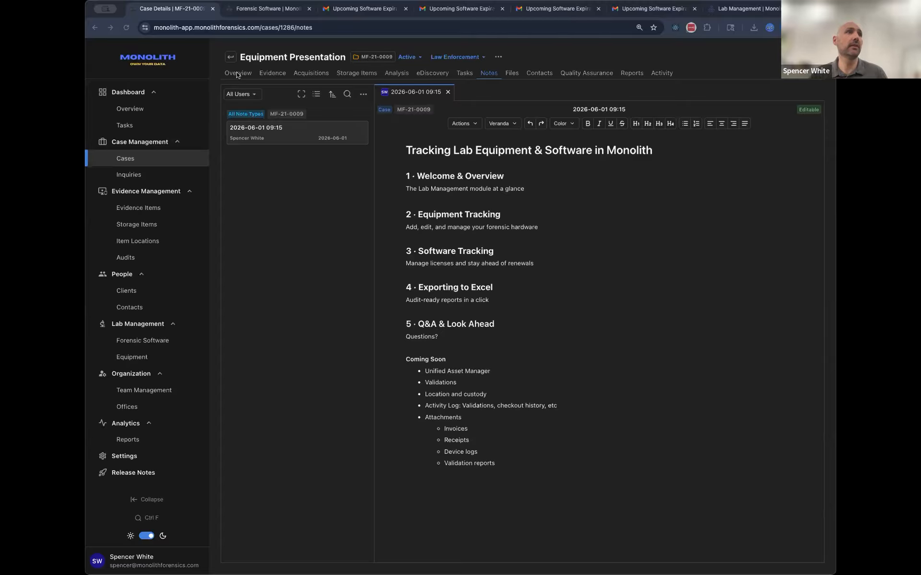
Step: Visit the dashboard overview and the Forensic Software list, ending on the lab's Equipment list
{"action": "left_click", "coordinate": [253, 15]}
{"action": "left_click", "coordinate": [123, 109]}
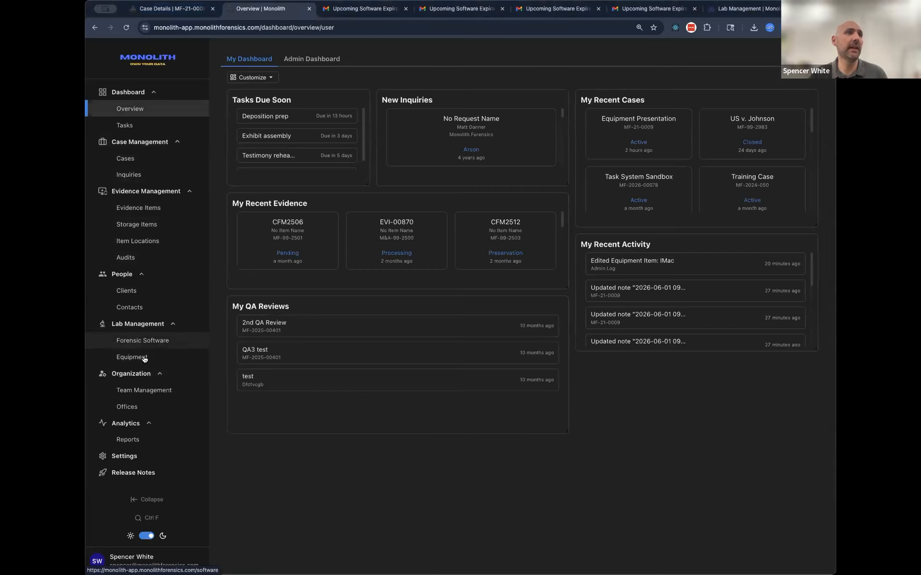
{"action": "left_click", "coordinate": [138, 338]}
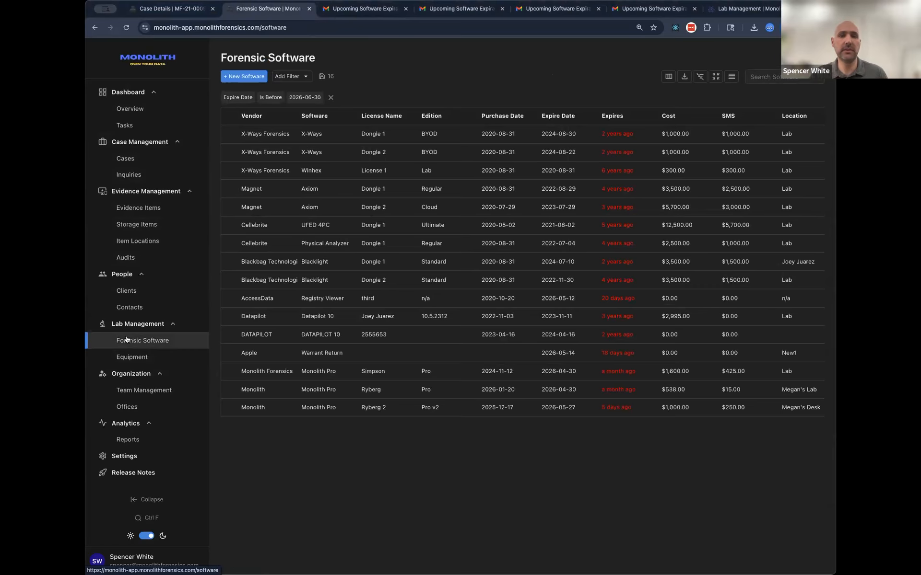
{"action": "left_click", "coordinate": [146, 357]}
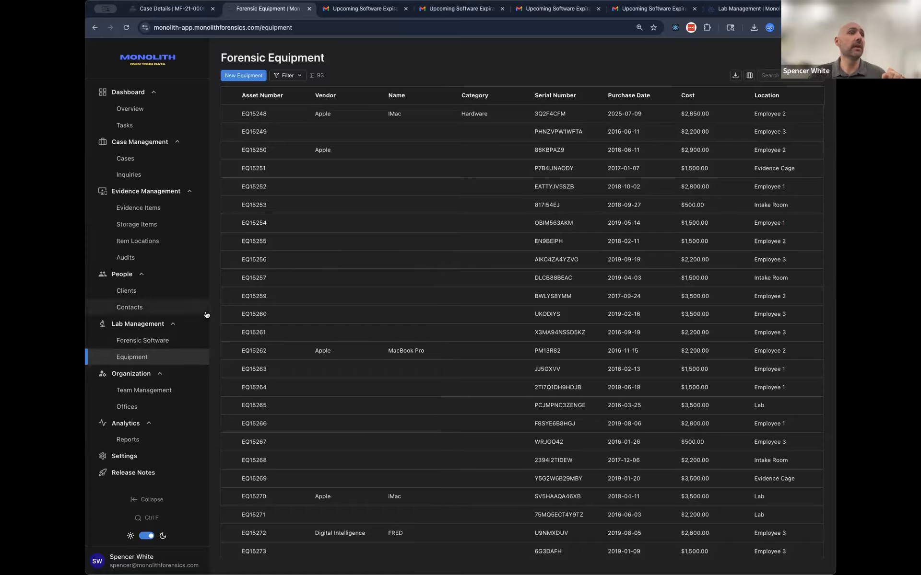
Step: Start a new equipment item with asset number EQ123 and add SUMURI as its vendor
{"action": "left_click", "coordinate": [243, 75]}
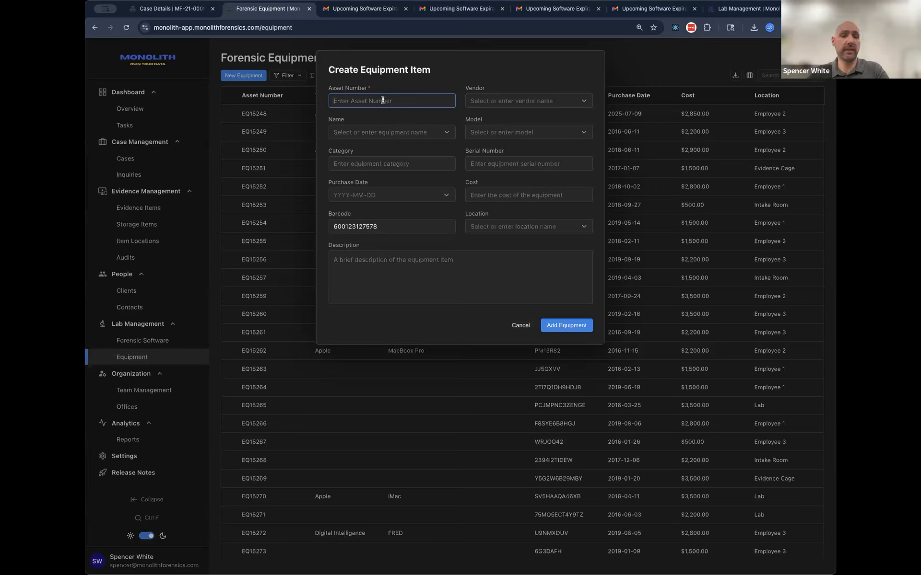
{"action": "type", "text": "EQ123"}
{"action": "left_click", "coordinate": [482, 102]}
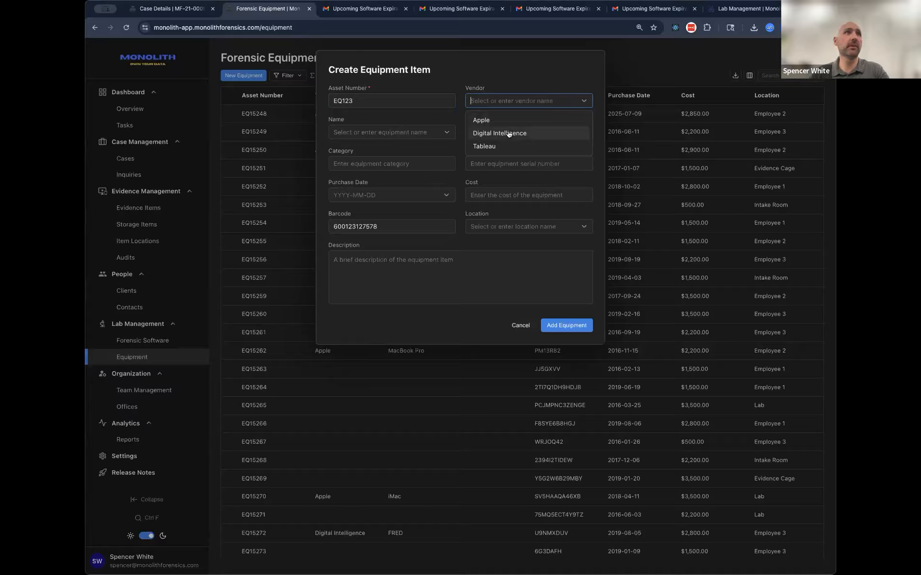
{"action": "type", "text": "SUMURI"}
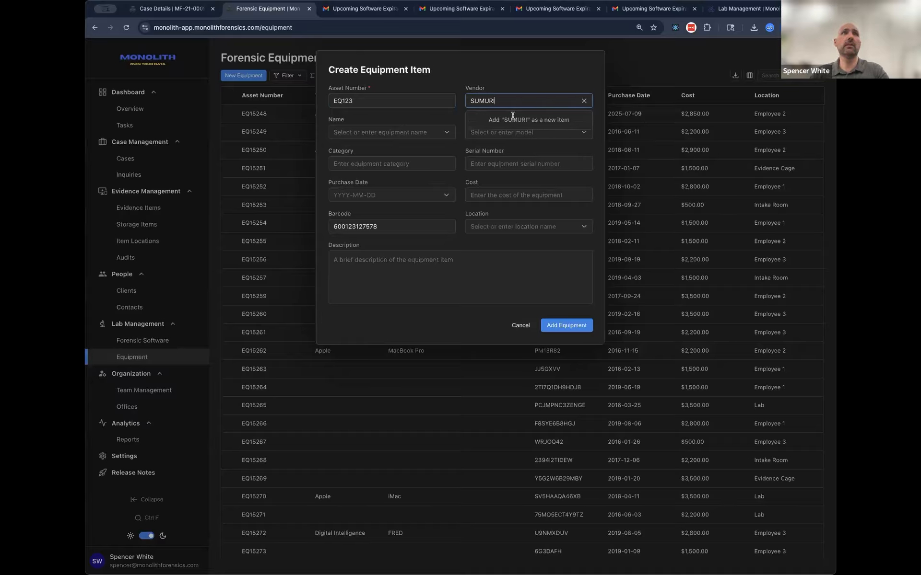
{"action": "key", "text": "Return"}
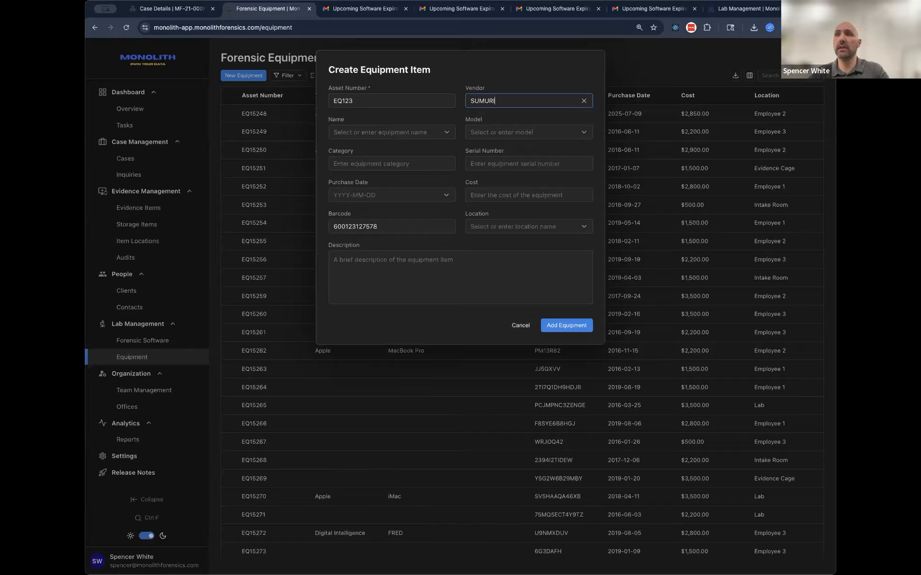
Step: Enter "TALINO KA-L Alpha Forensic Laptop" as the model and review the selectable models and equipment names, leaving the name blank
{"action": "left_click", "coordinate": [392, 128]}
{"action": "left_click", "coordinate": [391, 130]}
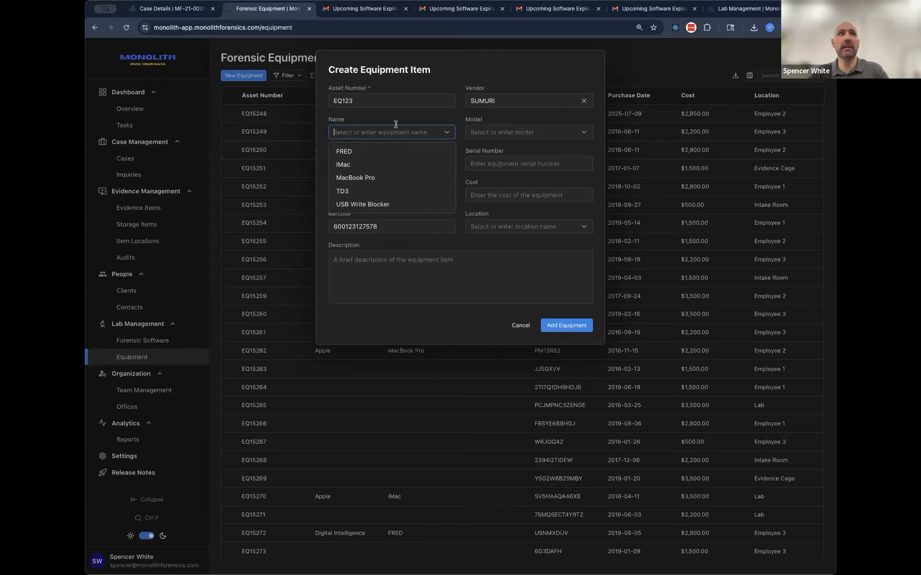
{"action": "left_click", "coordinate": [510, 133]}
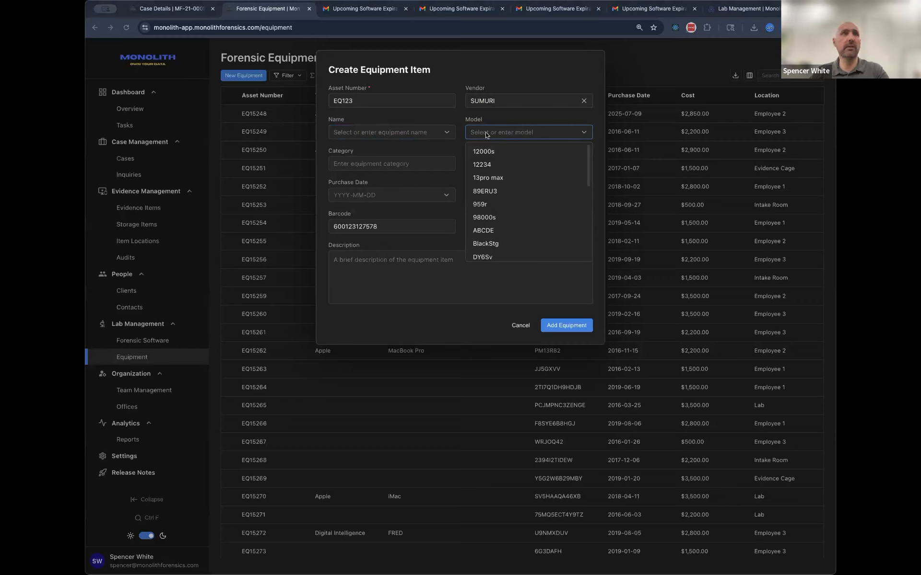
{"action": "type", "text": "TALINO KA-L Alpha Forensic Laptop"}
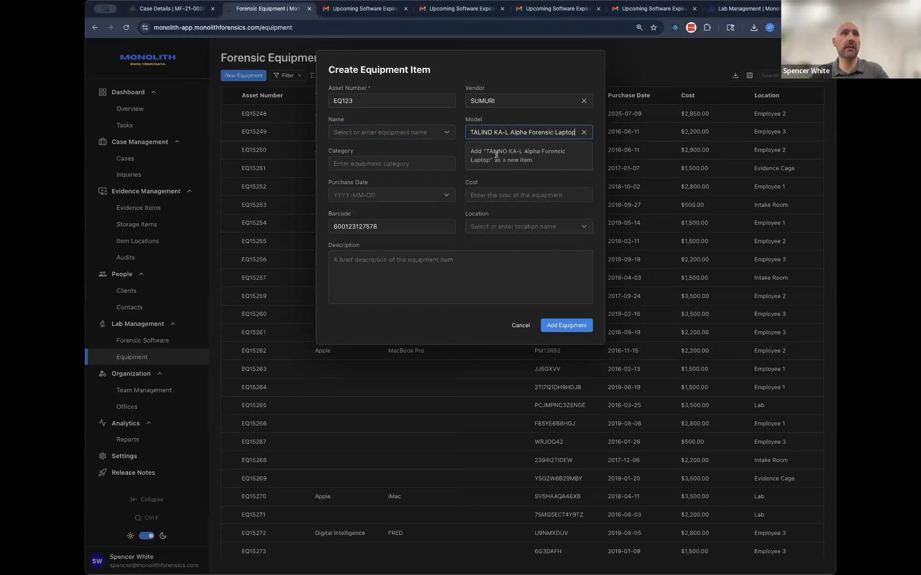
{"action": "left_click", "coordinate": [537, 116]}
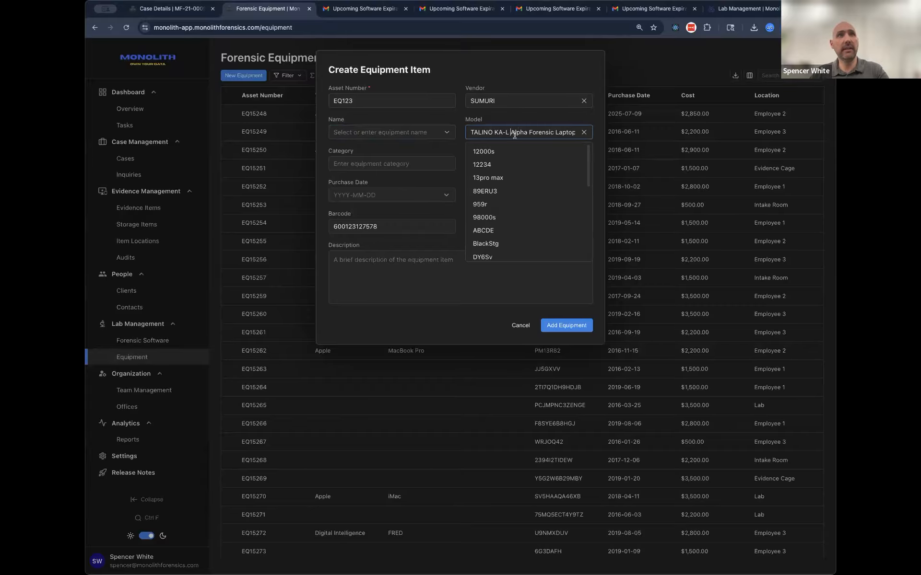
{"action": "left_click", "coordinate": [526, 121]}
{"action": "left_click", "coordinate": [509, 132]}
{"action": "scroll", "coordinate": [517, 178], "scroll_direction": "down", "scroll_amount": 6}
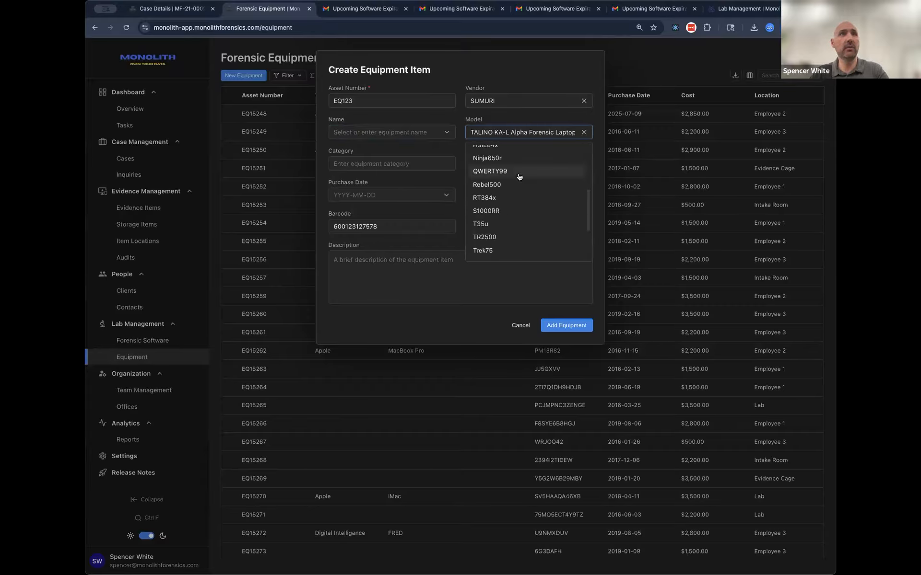
{"action": "left_click", "coordinate": [513, 120]}
{"action": "left_click", "coordinate": [421, 129]}
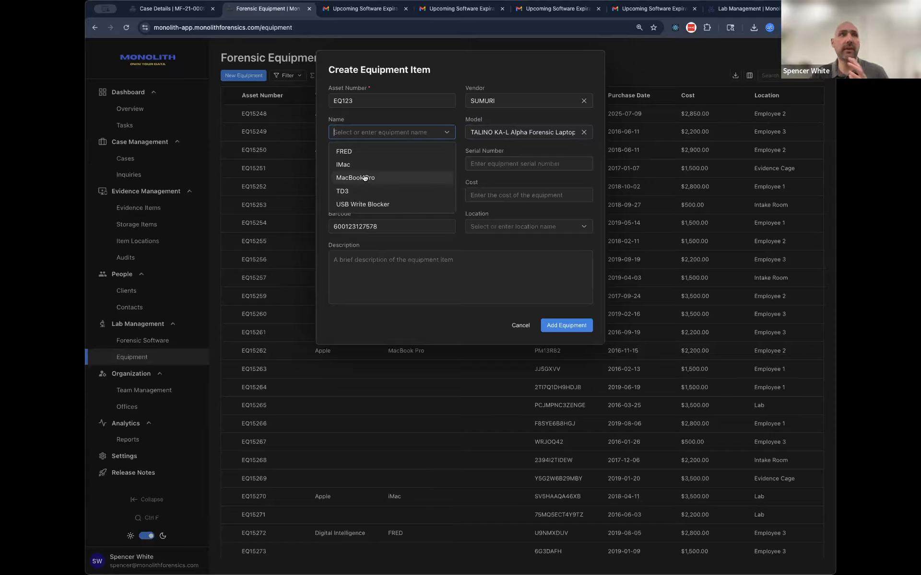
{"action": "left_click", "coordinate": [385, 121]}
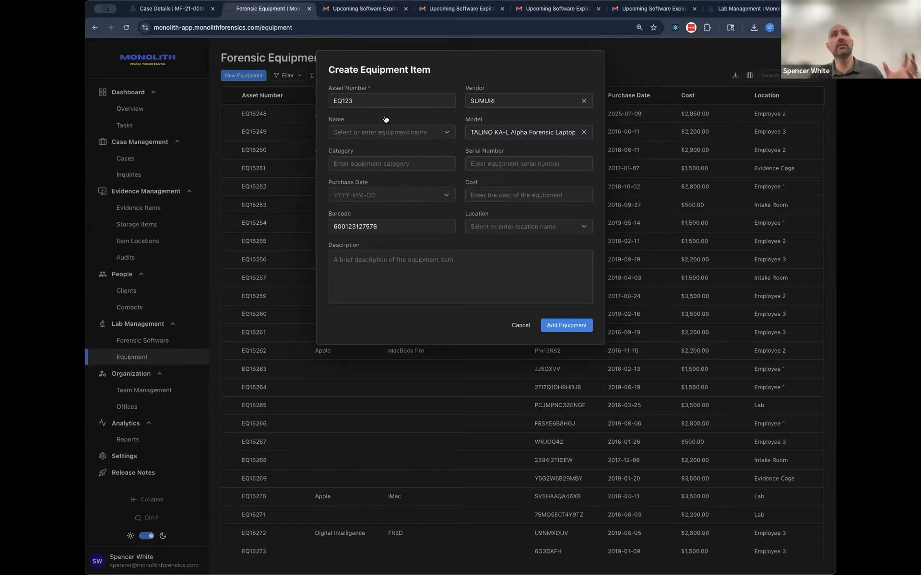
Step: Set the equipment category to Forensic Workstation and the serial number to 12345
{"action": "left_click", "coordinate": [406, 164]}
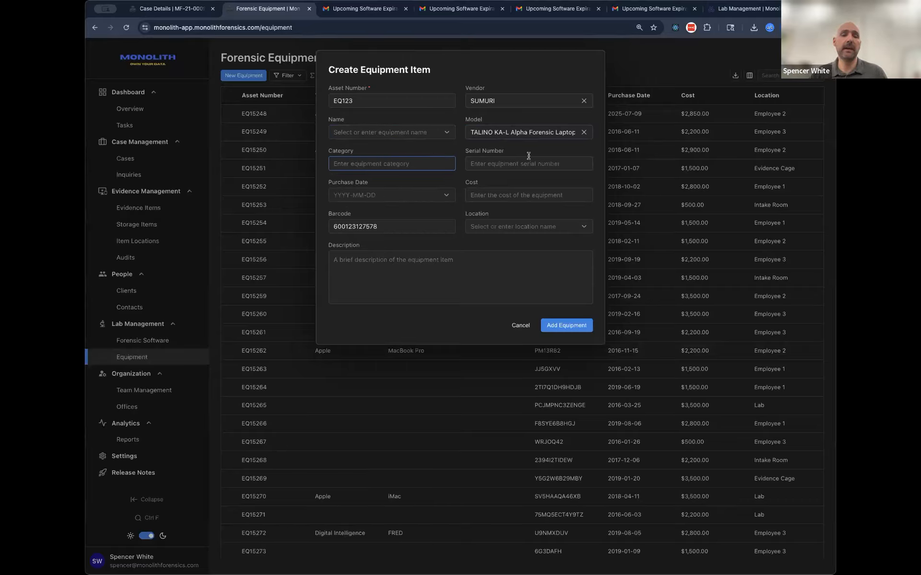
{"action": "type", "text": "Forens"}
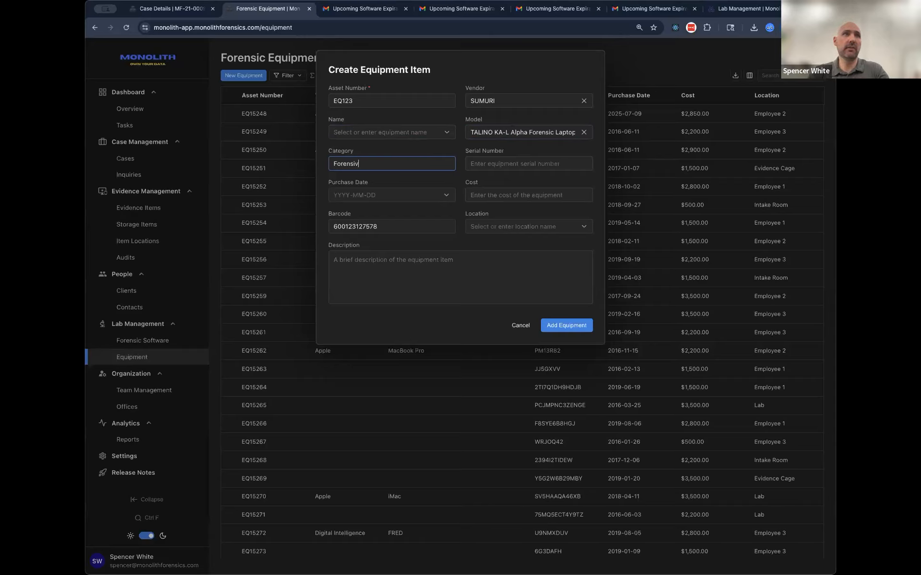
{"action": "type", "text": "ic Workstation"}
{"action": "key", "text": "Tab"}
{"action": "type", "text": "12"}
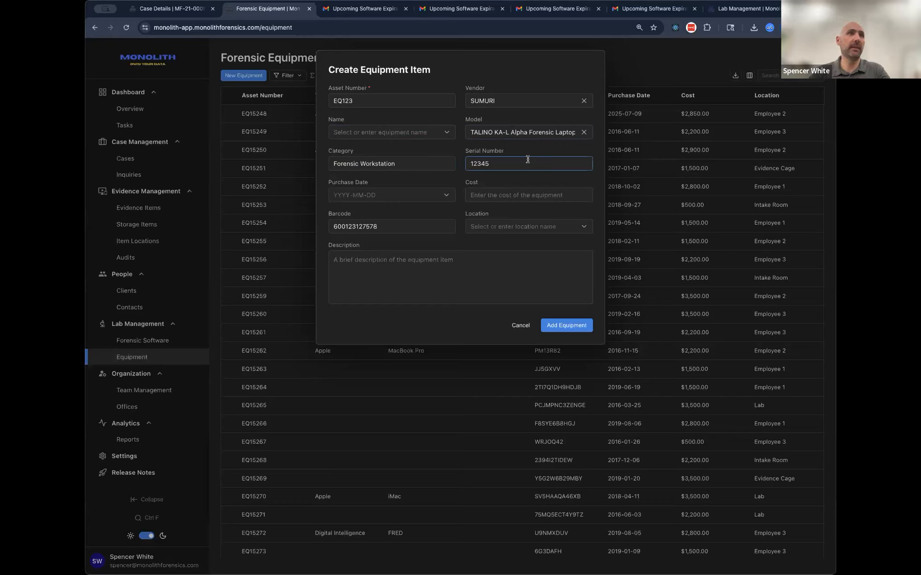
Step: Set the purchase date to 2026-05-11 and the cost to 5499.00
{"action": "left_click", "coordinate": [439, 196]}
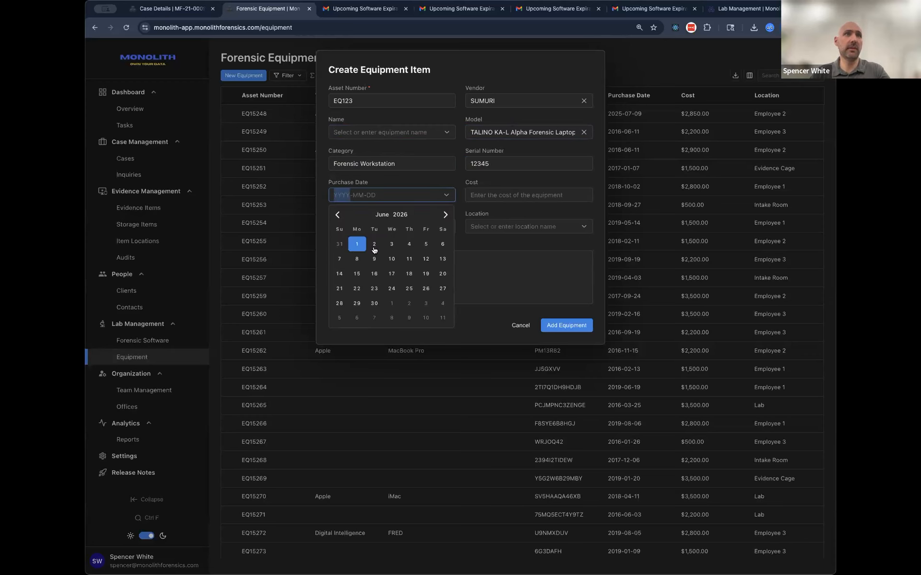
{"action": "left_click", "coordinate": [337, 214]}
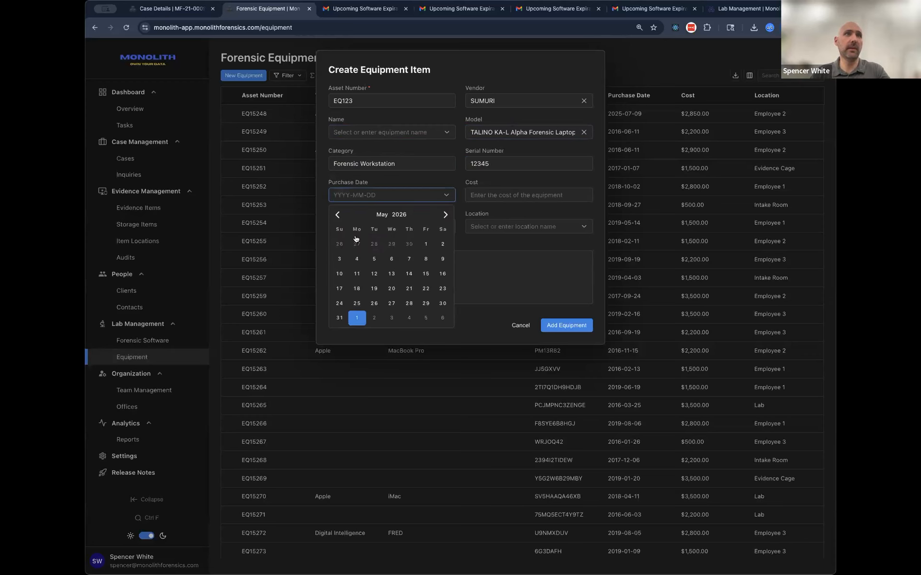
{"action": "left_click", "coordinate": [357, 274]}
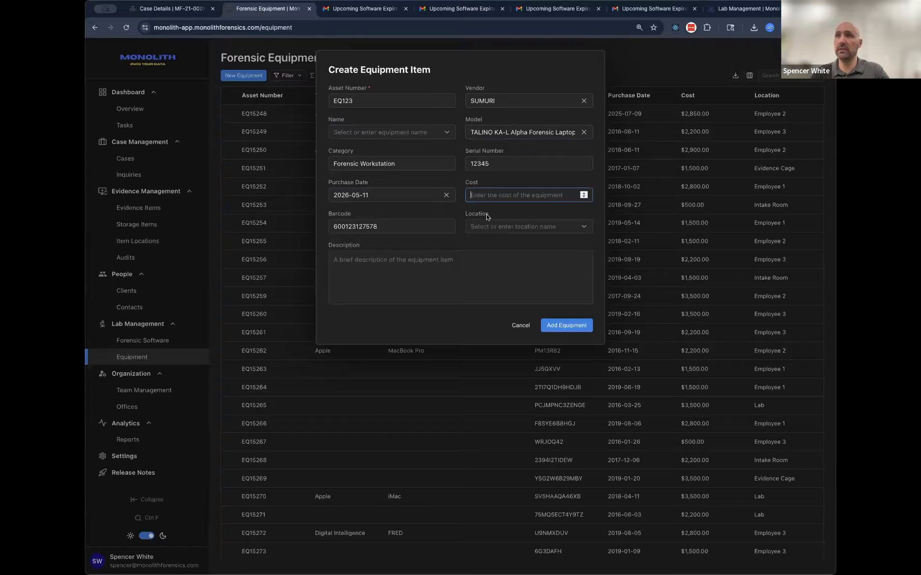
{"action": "type", "text": "5499.00"}
{"action": "left_click", "coordinate": [394, 215]}
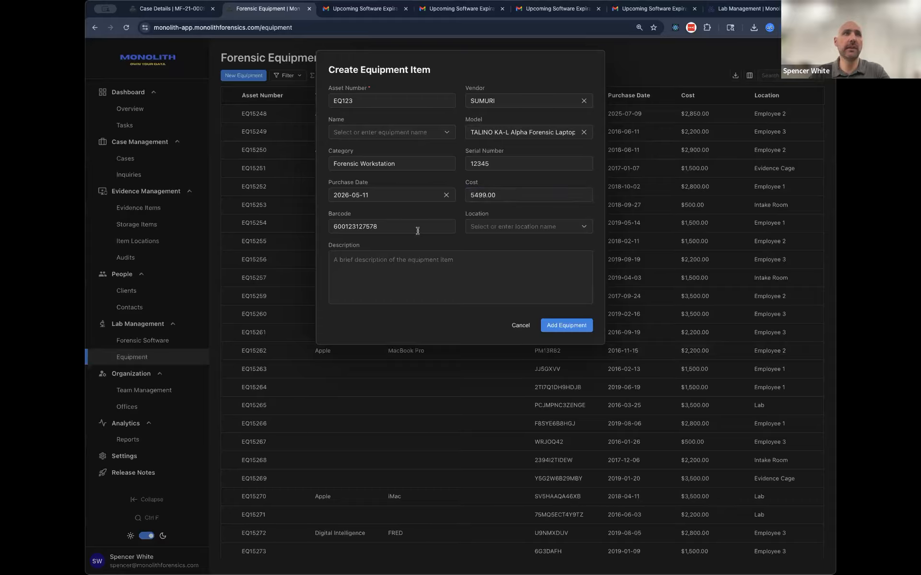
{"action": "double_click", "coordinate": [347, 229]}
{"action": "left_click", "coordinate": [479, 245]}
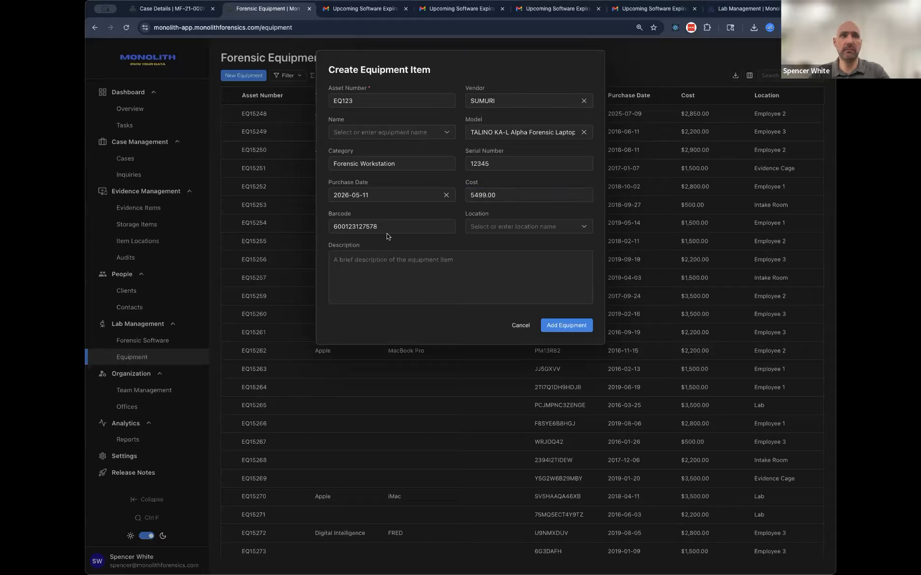
Step: Assign the location Employee 1 and add the item to the equipment list
{"action": "left_click", "coordinate": [502, 226]}
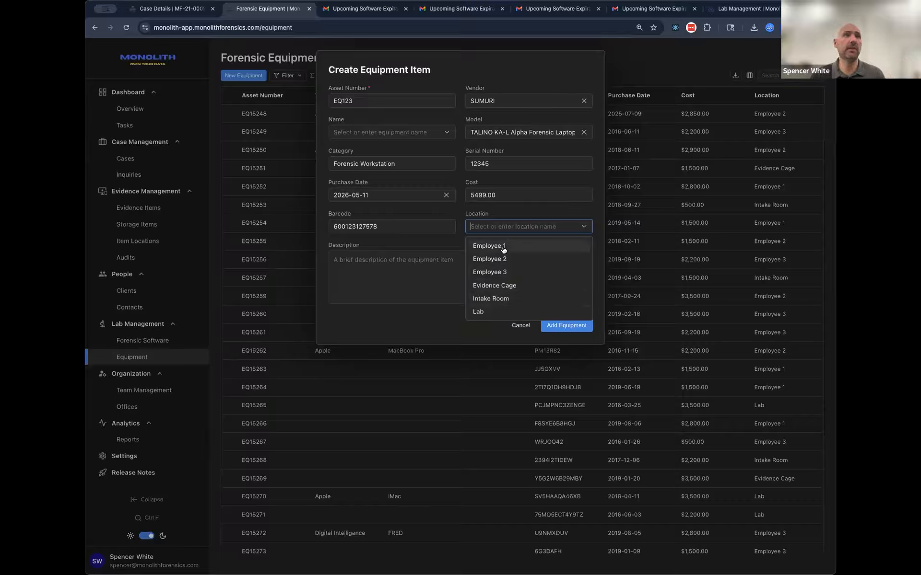
{"action": "key", "text": "Return"}
{"action": "key", "text": "Tab"}
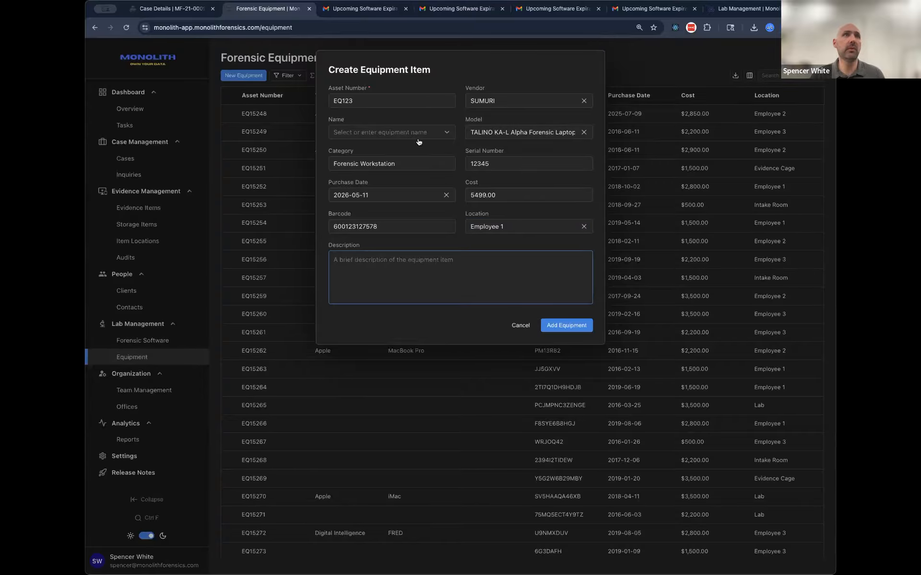
{"action": "left_click", "coordinate": [567, 327]}
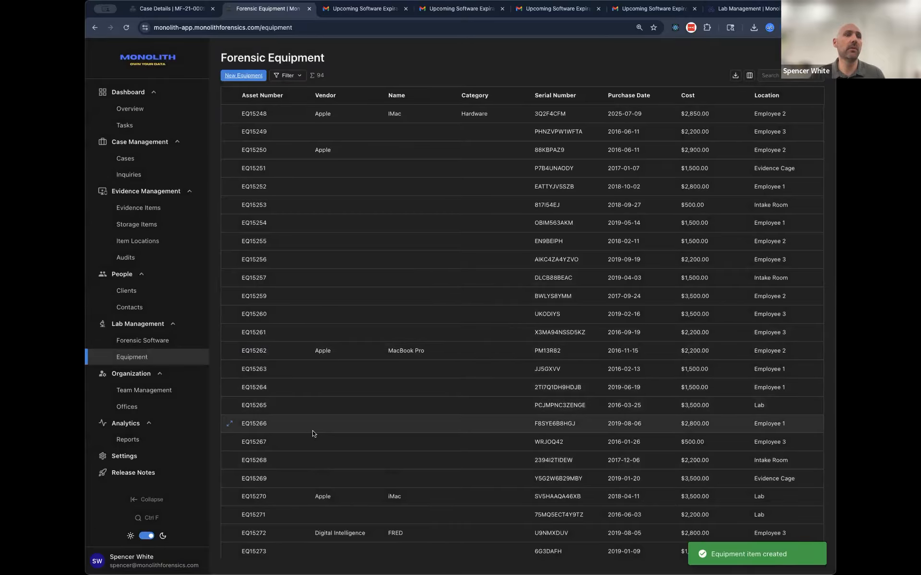
Step: Find the new EQ123 item at the end of the equipment list and open its details
{"action": "scroll", "coordinate": [327, 430], "scroll_direction": "down", "scroll_amount": 7}
{"action": "scroll", "coordinate": [284, 430], "scroll_direction": "down", "scroll_amount": 10}
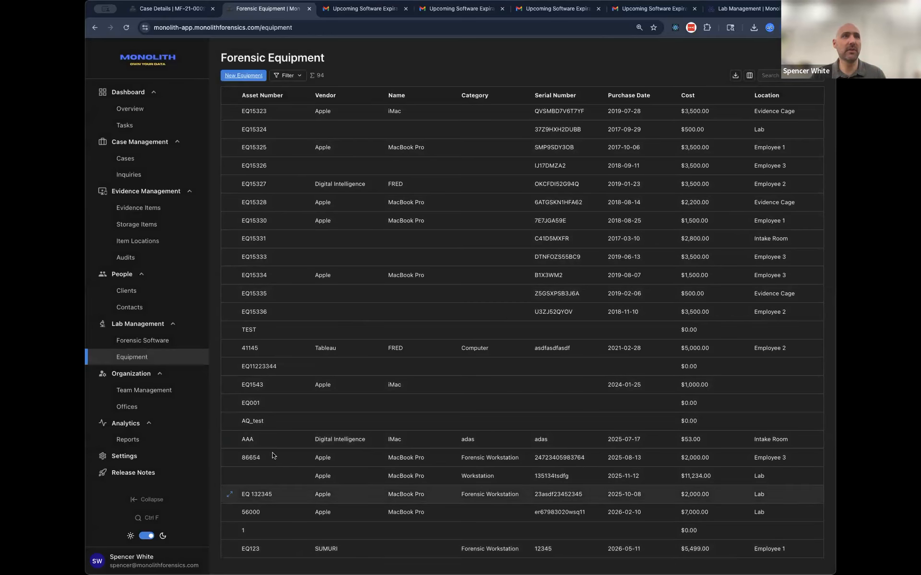
{"action": "scroll", "coordinate": [290, 443], "scroll_direction": "up", "scroll_amount": 4}
{"action": "scroll", "coordinate": [260, 529], "scroll_direction": "down", "scroll_amount": 6}
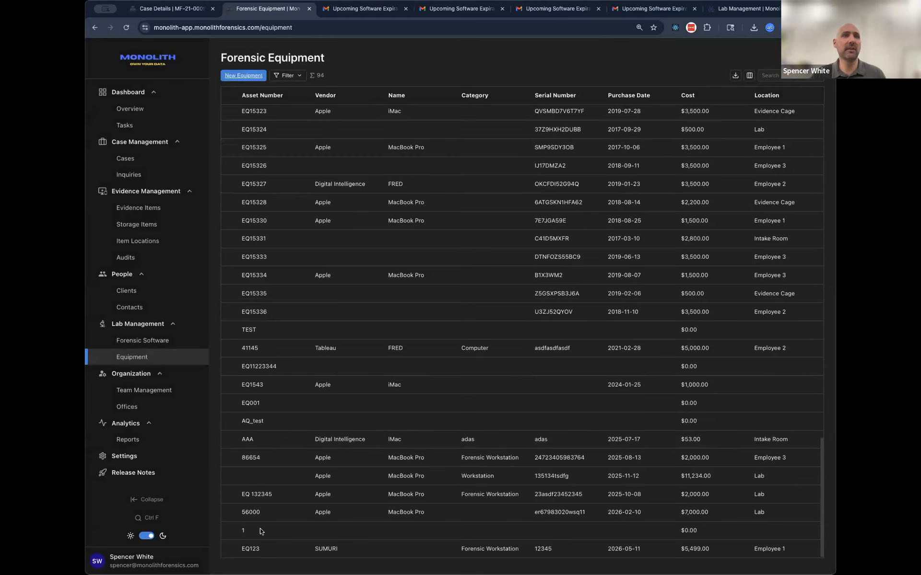
{"action": "left_click", "coordinate": [229, 549]}
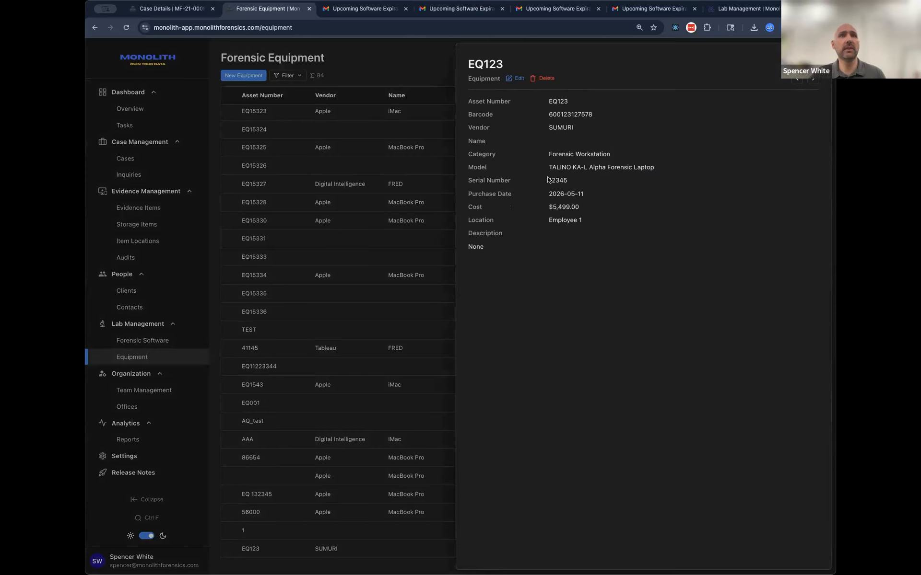
Step: Edit EQ123 to have the description "Add Description" and the location Employee 2, and save the changes
{"action": "left_click", "coordinate": [512, 78]}
{"action": "left_click", "coordinate": [474, 261]}
{"action": "type", "text": "Add"}
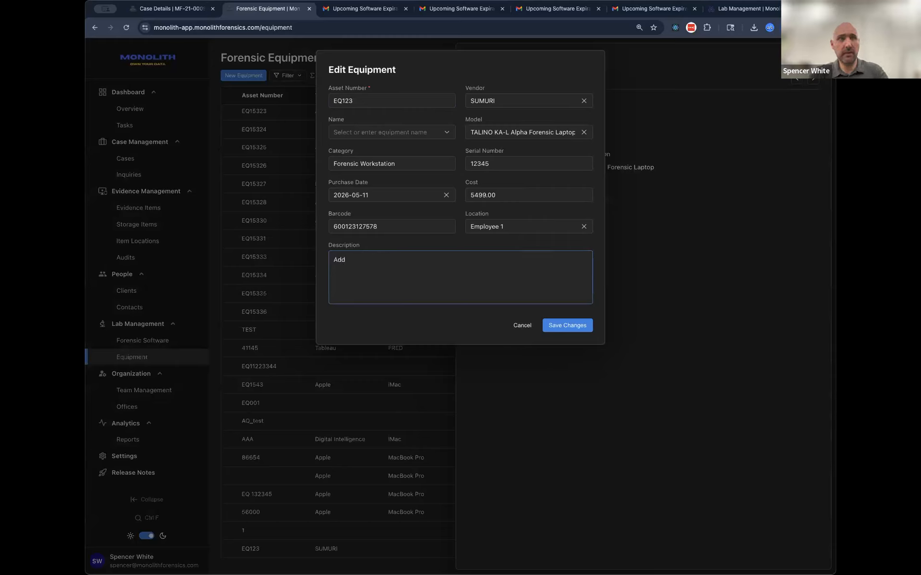
{"action": "type", "text": " Description"}
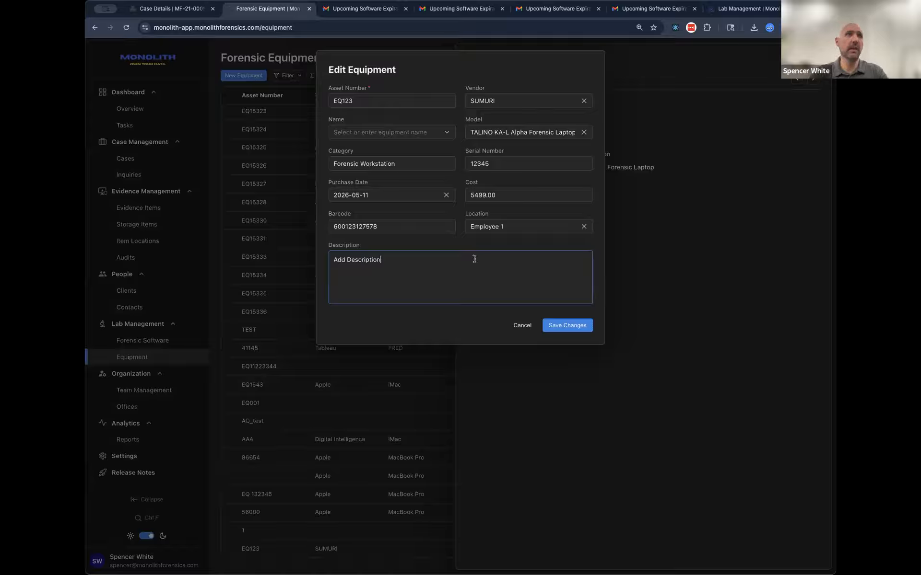
{"action": "left_click", "coordinate": [515, 229]}
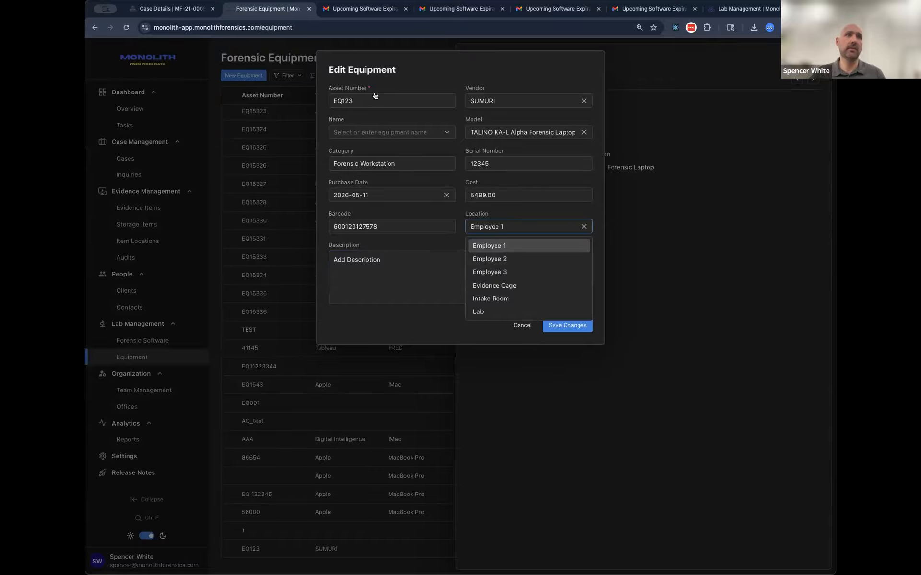
{"action": "left_click", "coordinate": [524, 259]}
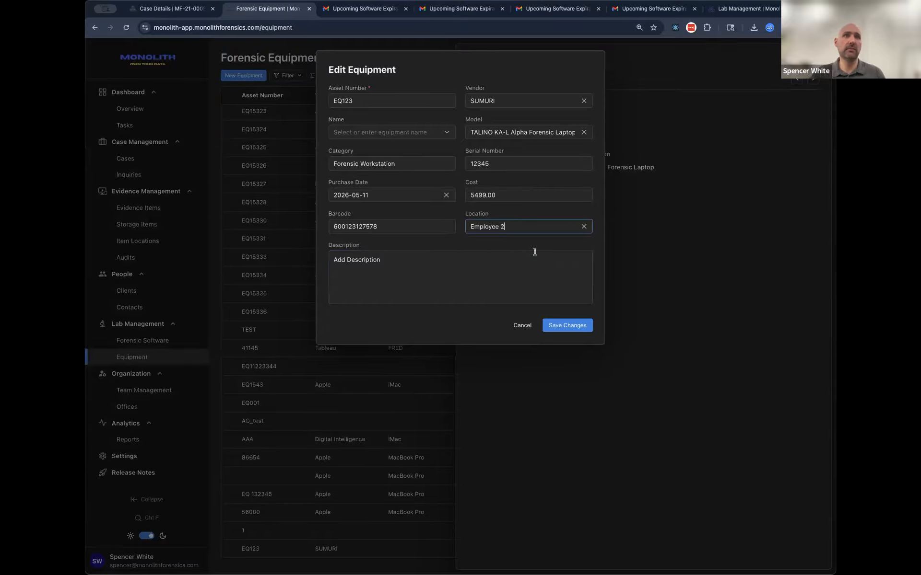
{"action": "left_click", "coordinate": [571, 325]}
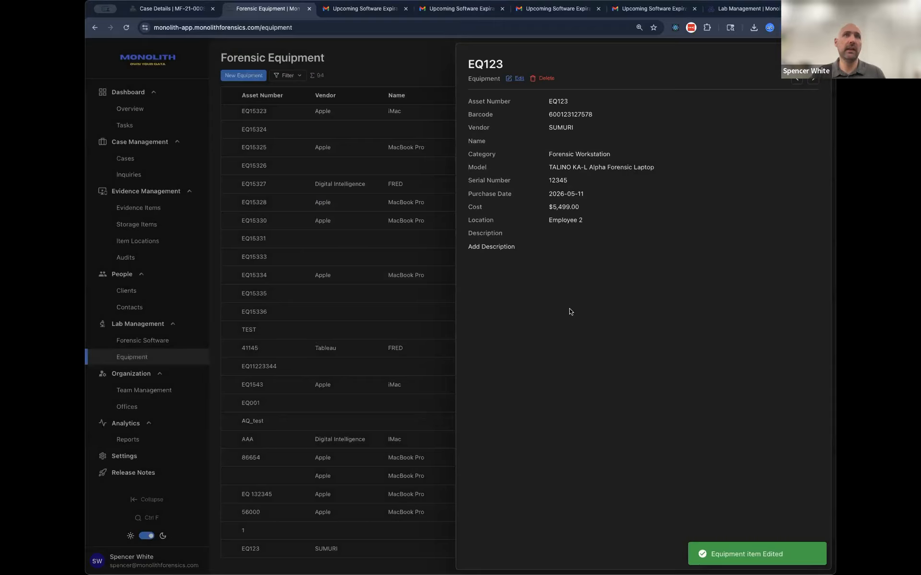
Step: Review the location and description shown in EQ123's equipment details
{"action": "triple_click", "coordinate": [560, 221]}
{"action": "left_click_drag", "start_coordinate": [467, 248], "coordinate": [519, 249]}
{"action": "left_click", "coordinate": [564, 243]}
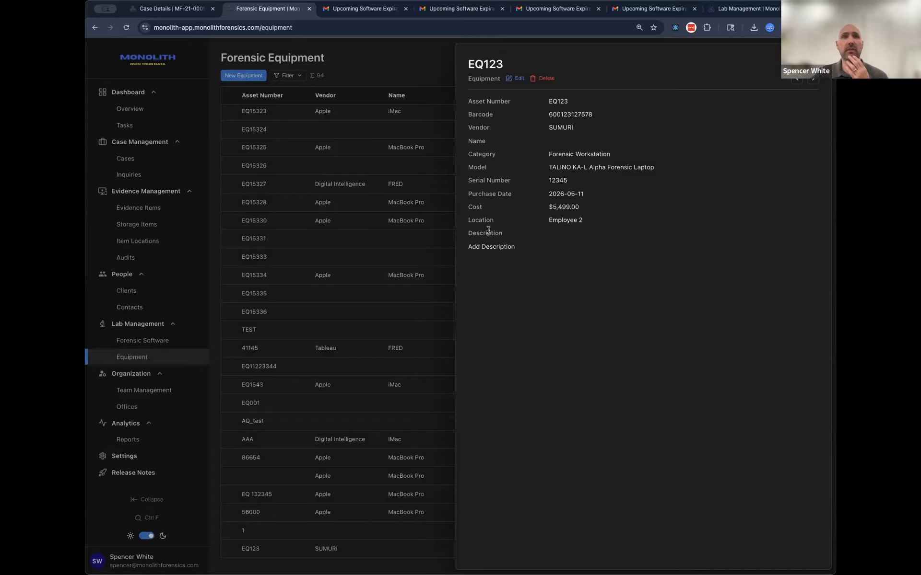
{"action": "left_click_drag", "start_coordinate": [546, 220], "coordinate": [599, 220]}
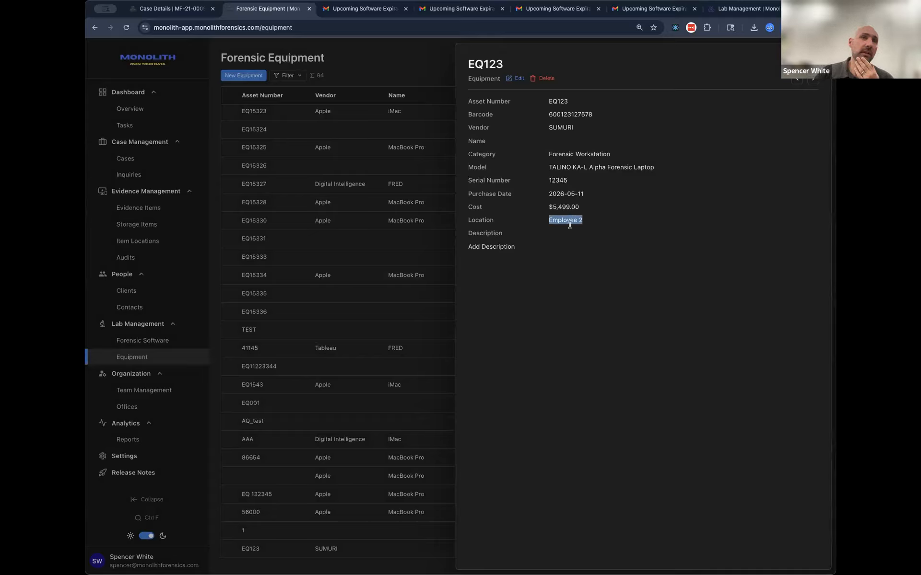
{"action": "left_click", "coordinate": [529, 158]}
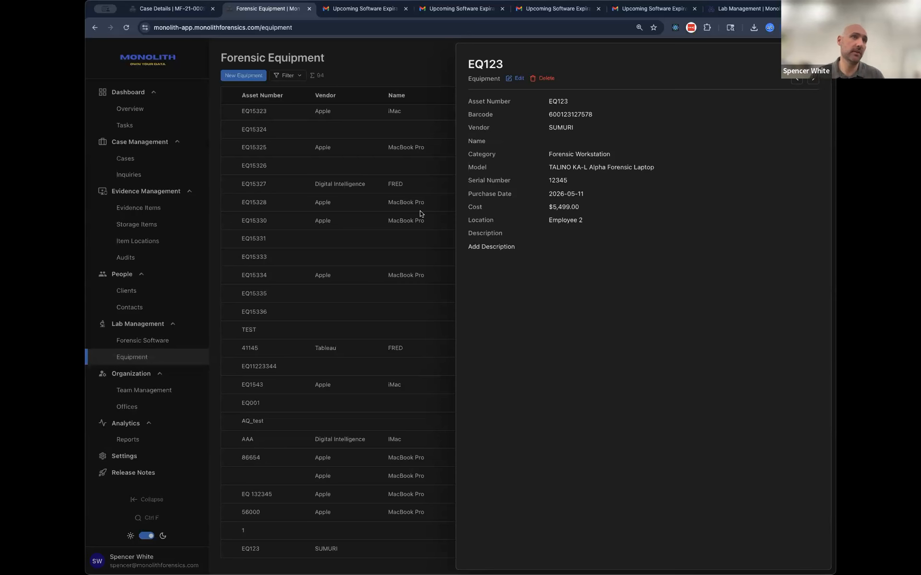
Step: Close the equipment details, open the forensic software list and remove its Expire Date filter
{"action": "left_click", "coordinate": [371, 246]}
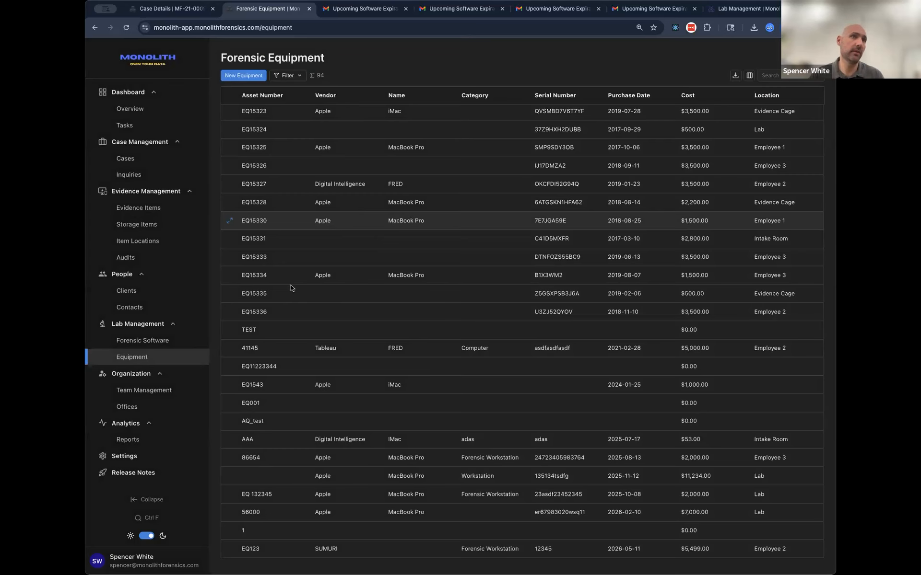
{"action": "left_click", "coordinate": [150, 346]}
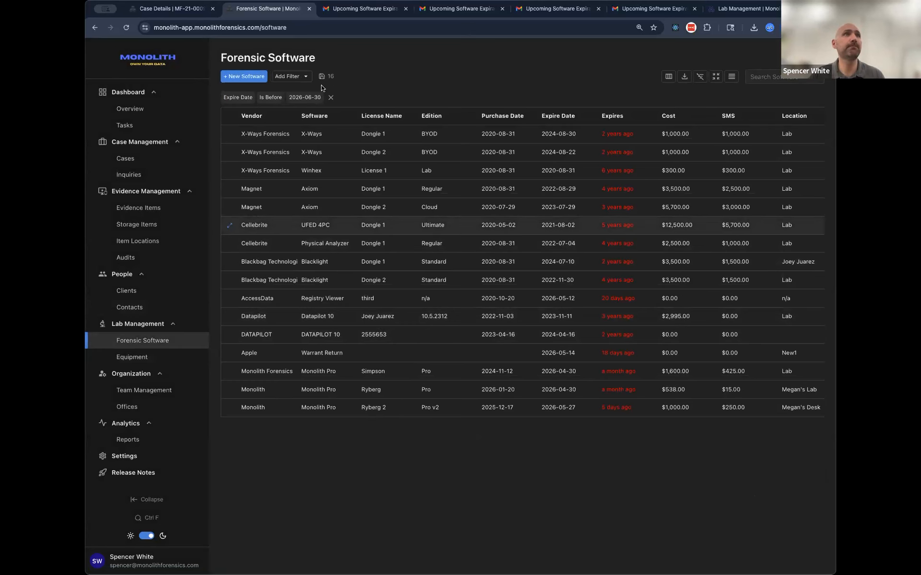
{"action": "left_click", "coordinate": [331, 98]}
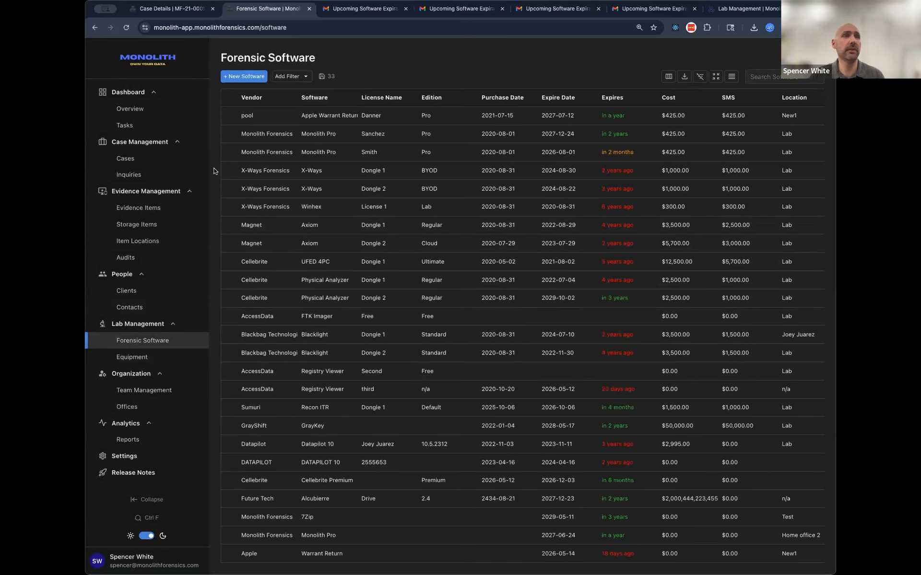
Step: Start a new software item with Cellebrite Premium as the software and Cellebrite as the vendor
{"action": "left_click", "coordinate": [243, 77]}
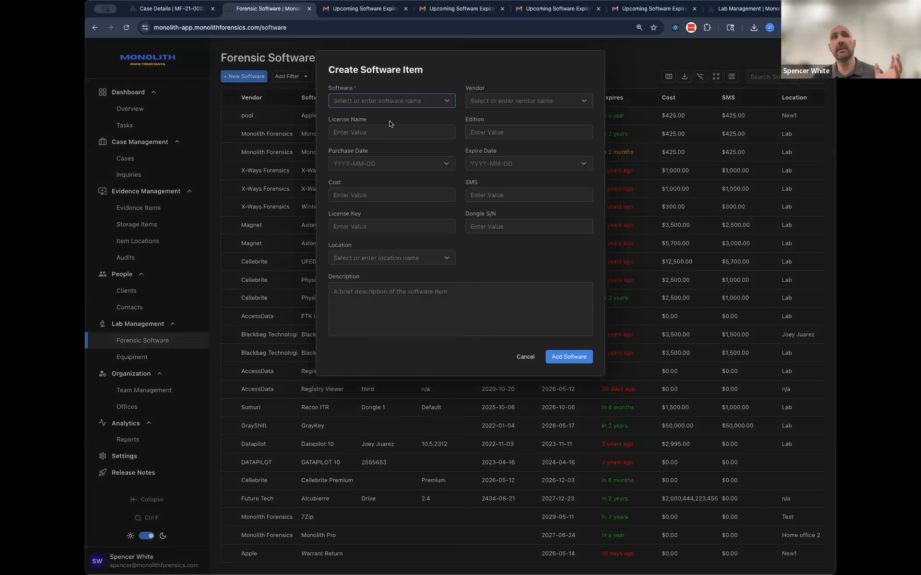
{"action": "left_click", "coordinate": [396, 104]}
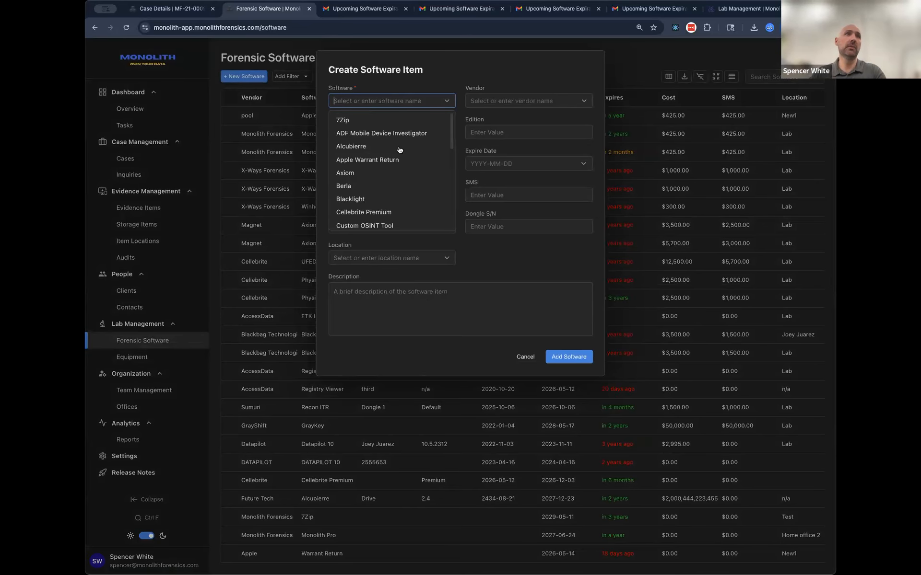
{"action": "scroll", "coordinate": [403, 134], "scroll_direction": "down", "scroll_amount": 1}
{"action": "scroll", "coordinate": [402, 135], "scroll_direction": "down", "scroll_amount": 3}
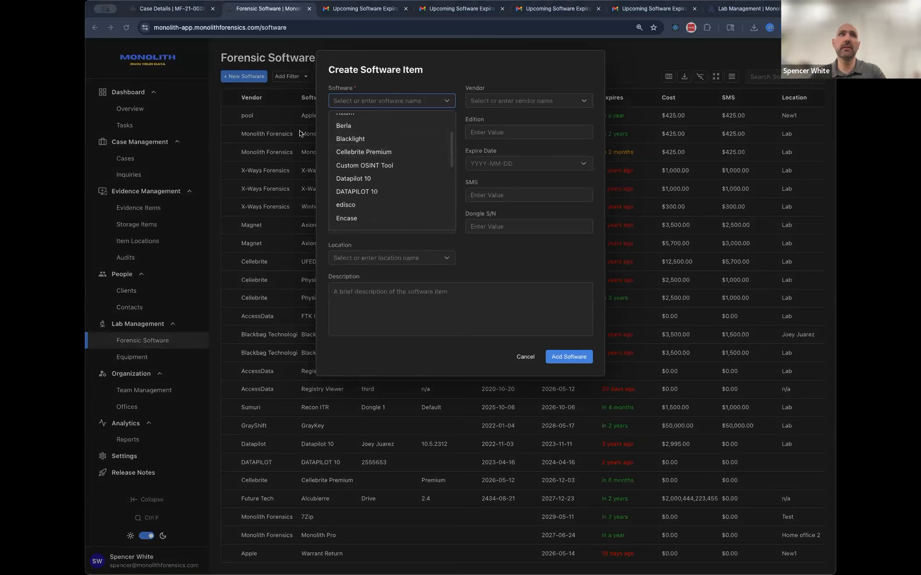
{"action": "type", "text": "Cell"}
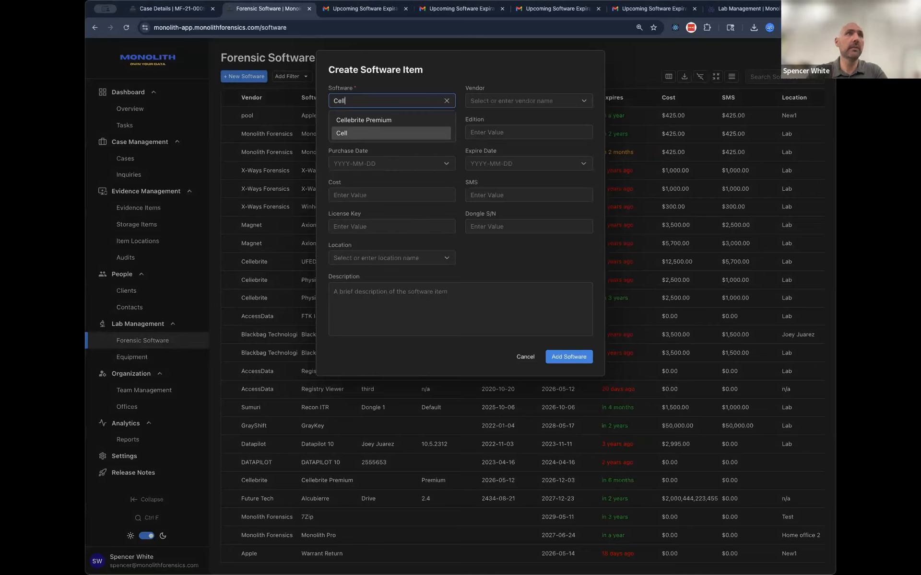
{"action": "type", "text": "e"}
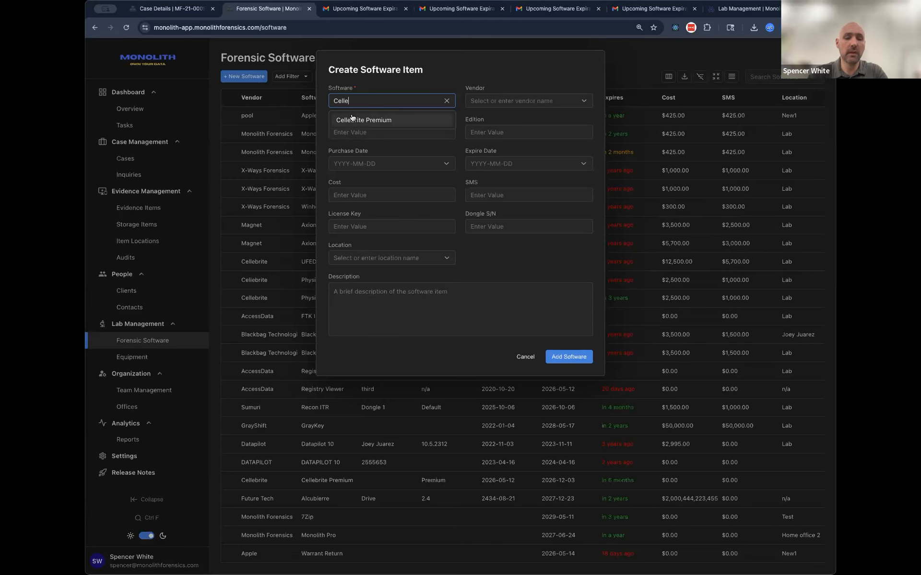
{"action": "type", "text": "brite"}
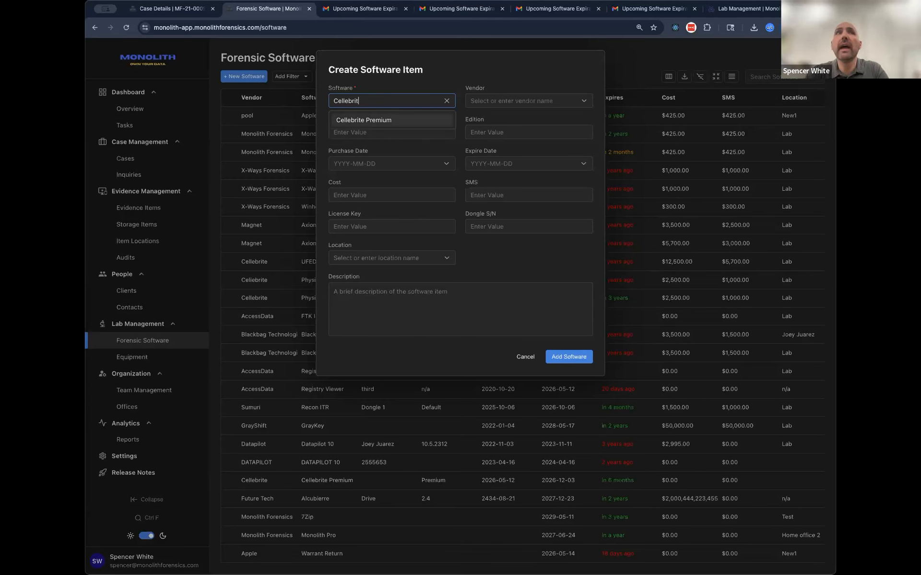
{"action": "left_click", "coordinate": [392, 120]}
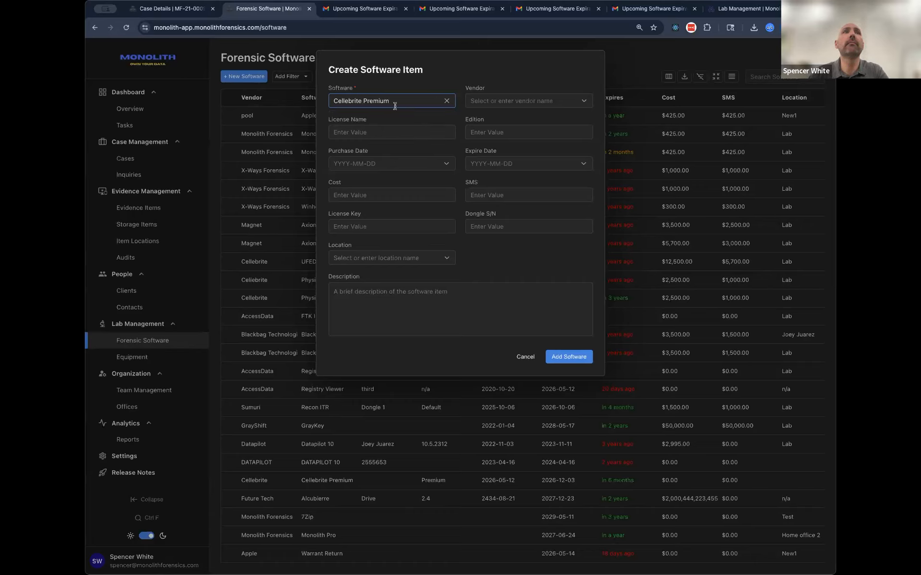
{"action": "left_click", "coordinate": [489, 103]}
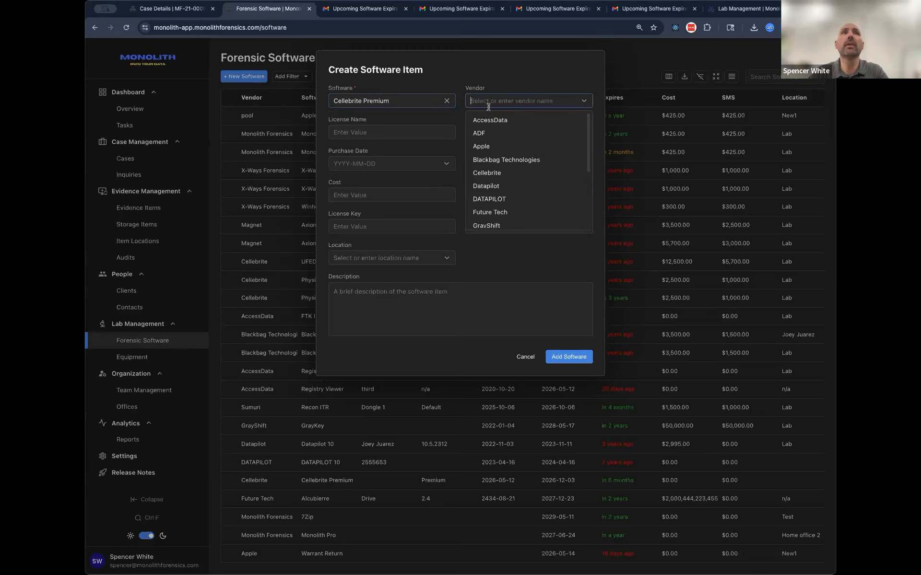
{"action": "left_click", "coordinate": [509, 172]}
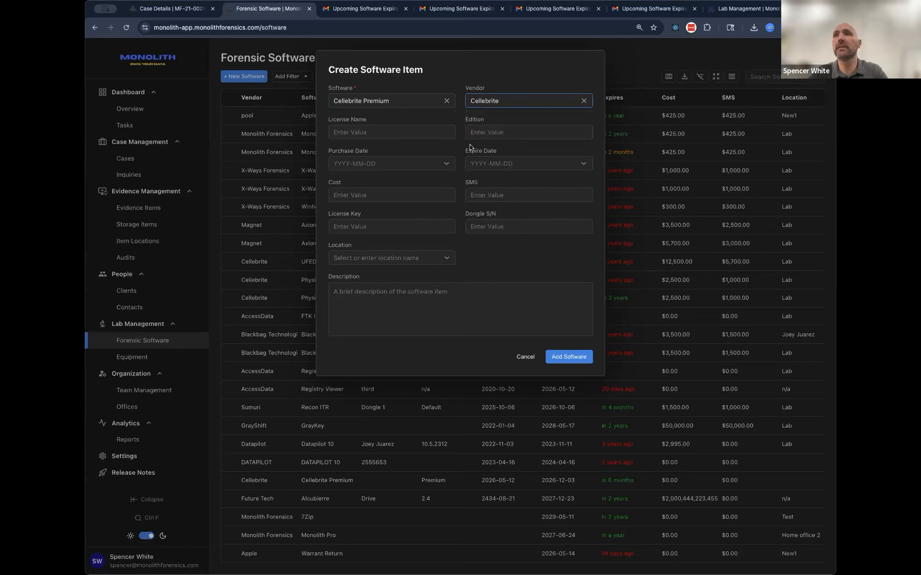
Step: Set the license name to "Cellebrite Premium" and the edition to "UFED 4PC – Ultimate"
{"action": "left_click", "coordinate": [417, 132]}
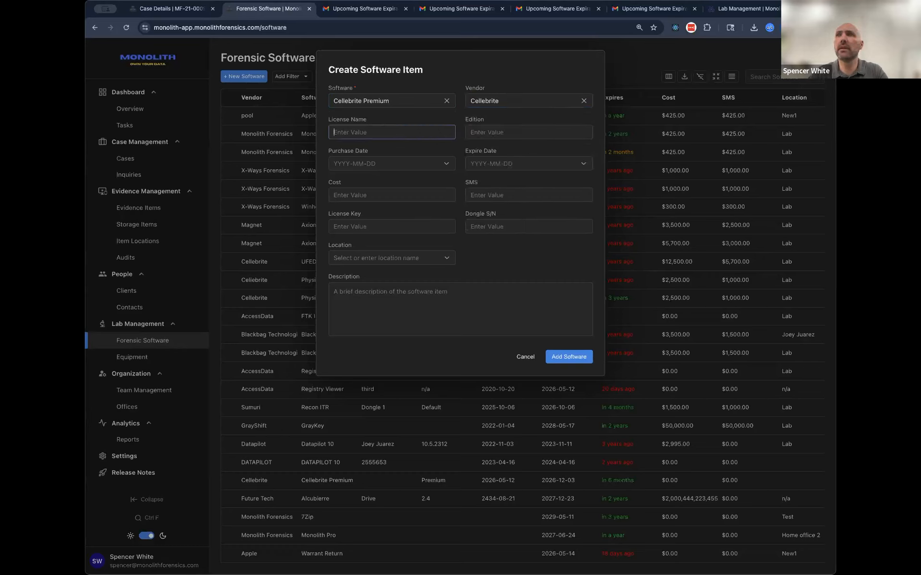
{"action": "left_click", "coordinate": [355, 135]}
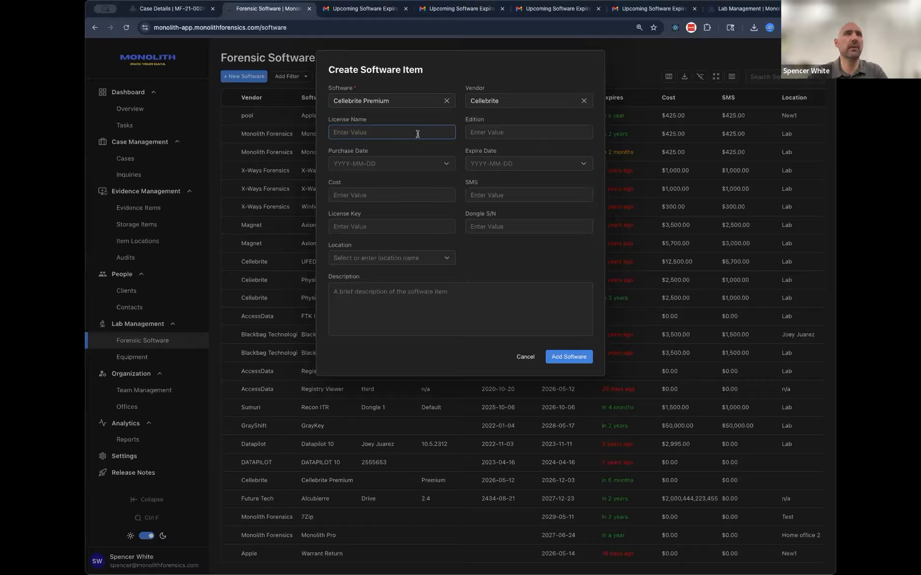
{"action": "type", "text": "Cellebri"}
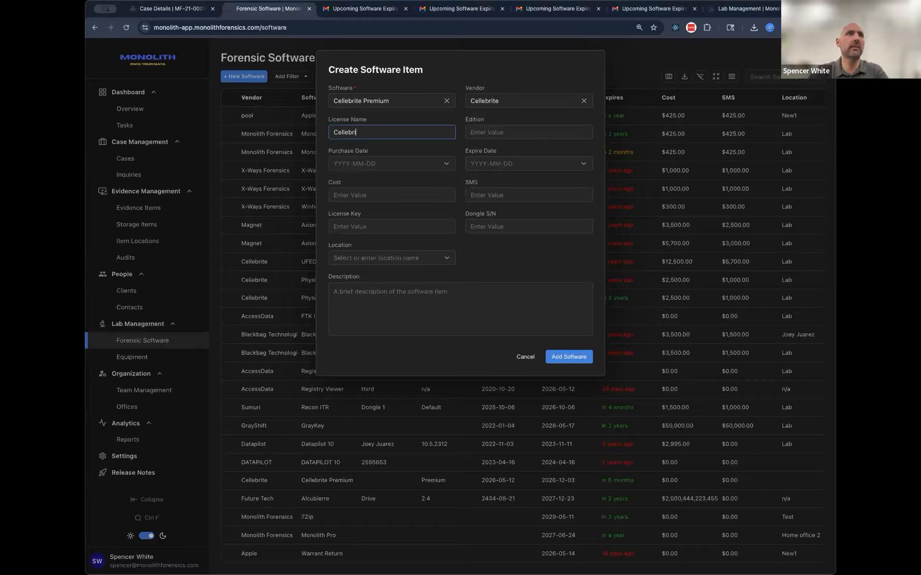
{"action": "type", "text": "te Premium"}
{"action": "left_click", "coordinate": [501, 135]}
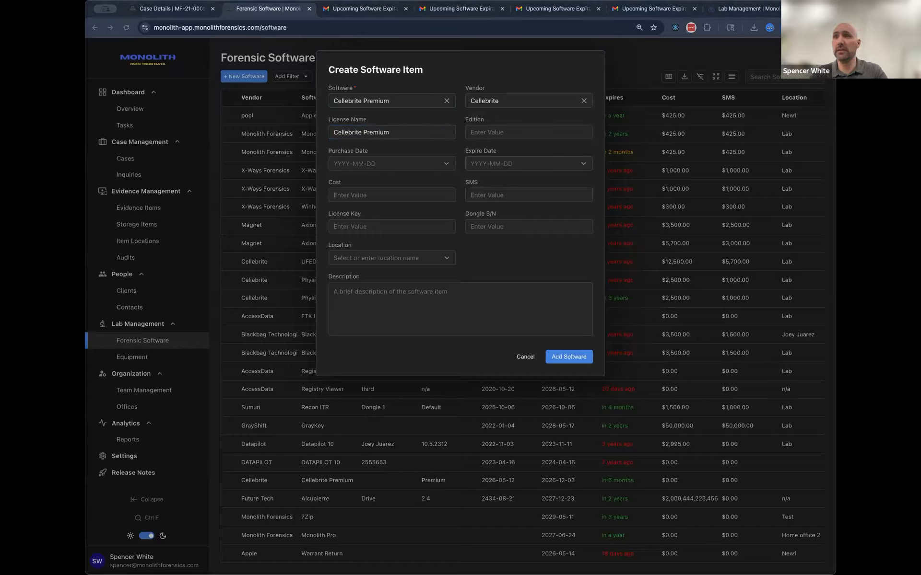
{"action": "left_click", "coordinate": [481, 134]}
{"action": "type", "text": "UFED 4PC – Ultimate"}
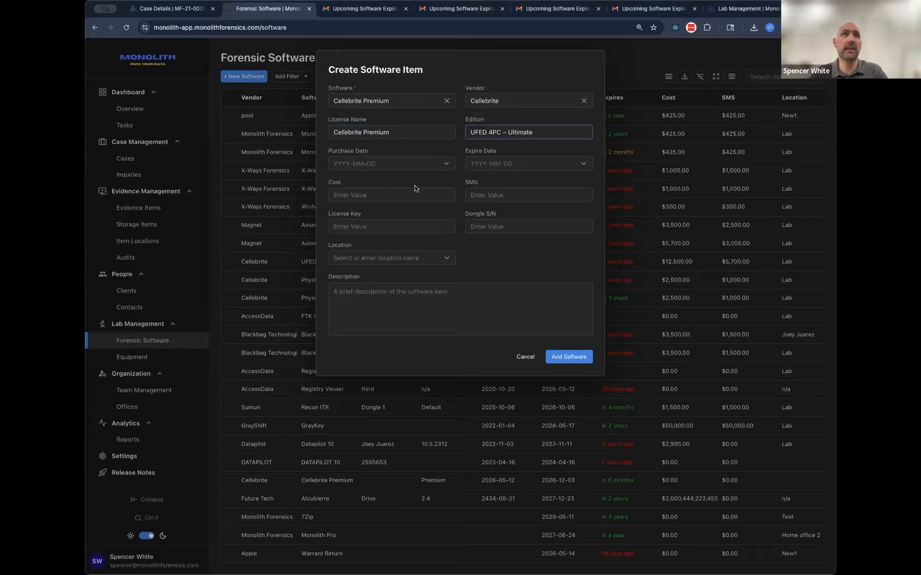
{"action": "left_click", "coordinate": [485, 144]}
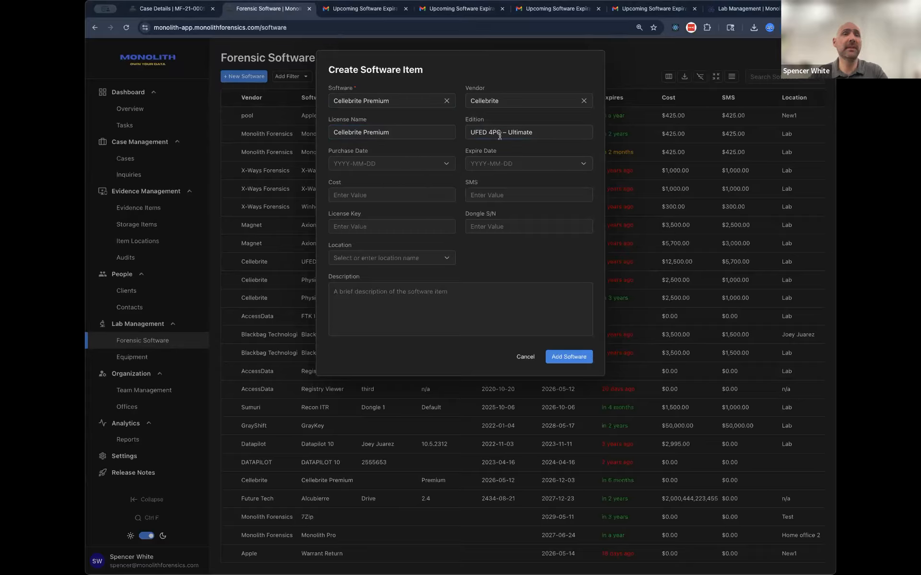
Step: Set the software's purchase date to 2026-05-04 and its expire date to 2026-07-10
{"action": "left_click", "coordinate": [434, 167]}
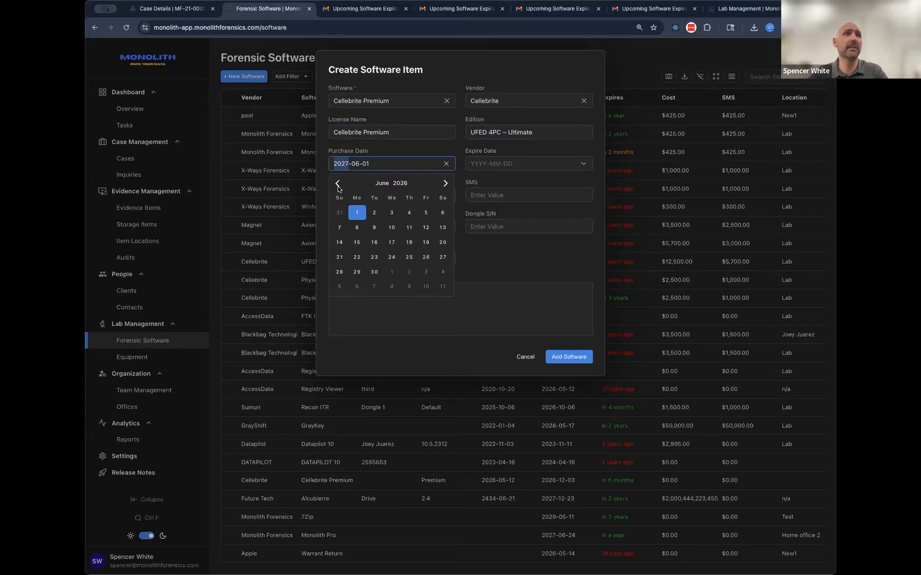
{"action": "left_click", "coordinate": [337, 185]}
{"action": "left_click", "coordinate": [357, 228]}
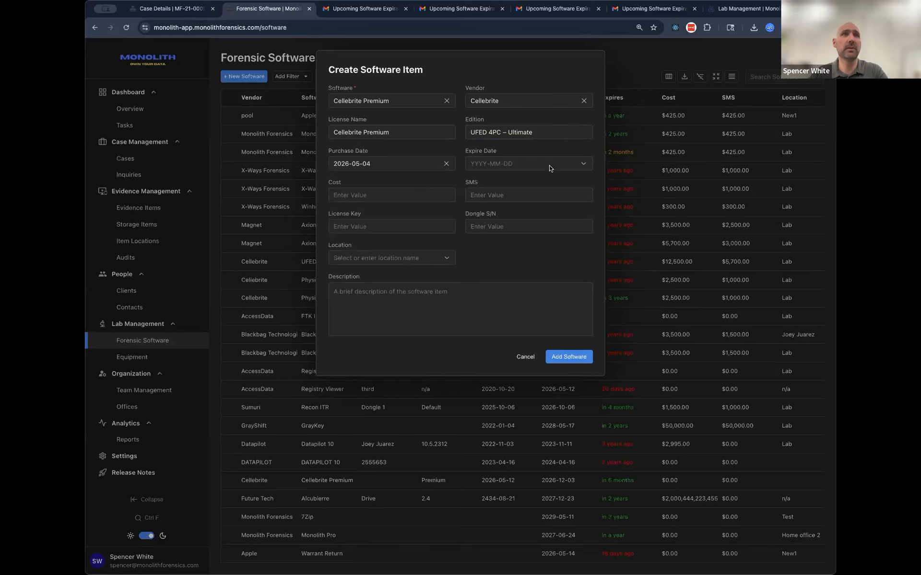
{"action": "left_click", "coordinate": [549, 163]}
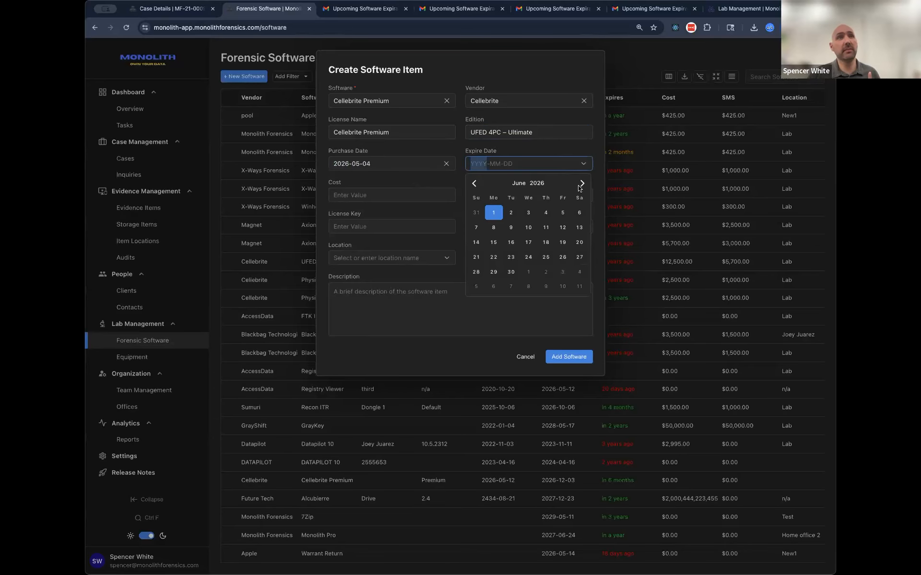
{"action": "left_click", "coordinate": [580, 187]}
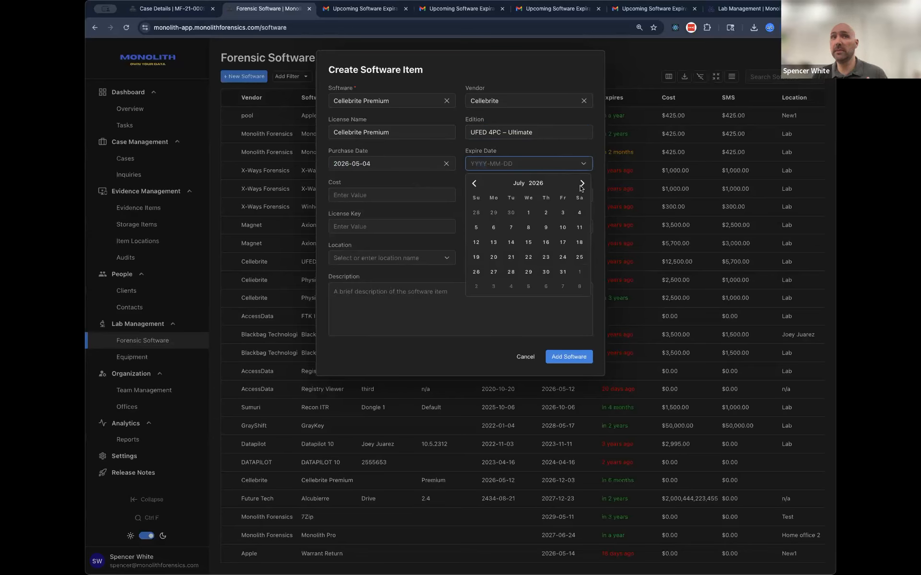
{"action": "left_click", "coordinate": [564, 225]}
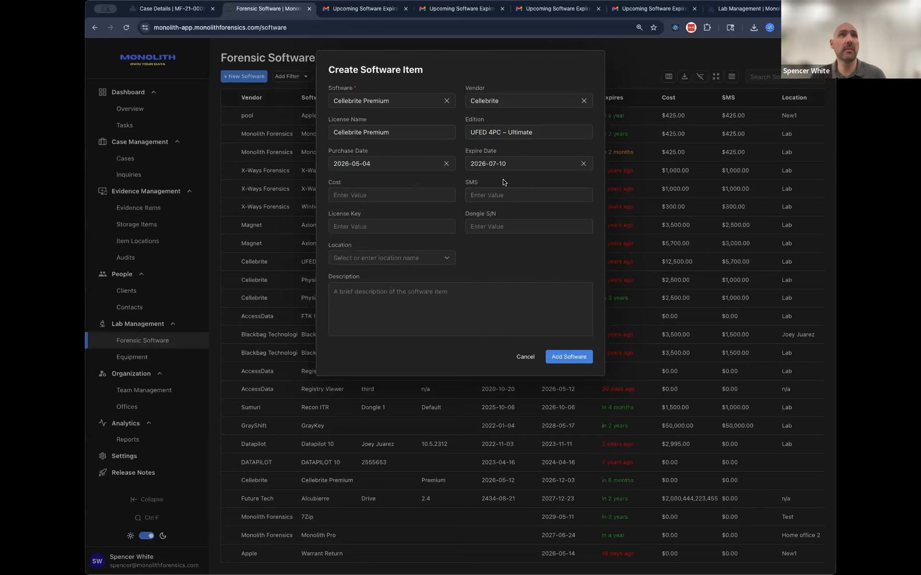
Step: Set the software's cost to 120000 and its SMS to 120
{"action": "left_click", "coordinate": [397, 195]}
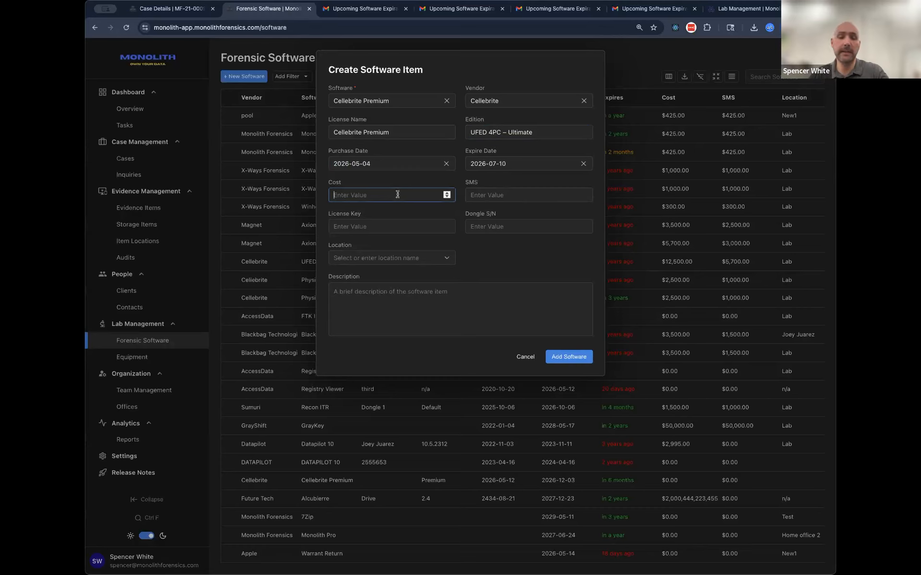
{"action": "type", "text": "120000"}
{"action": "key", "text": "Tab"}
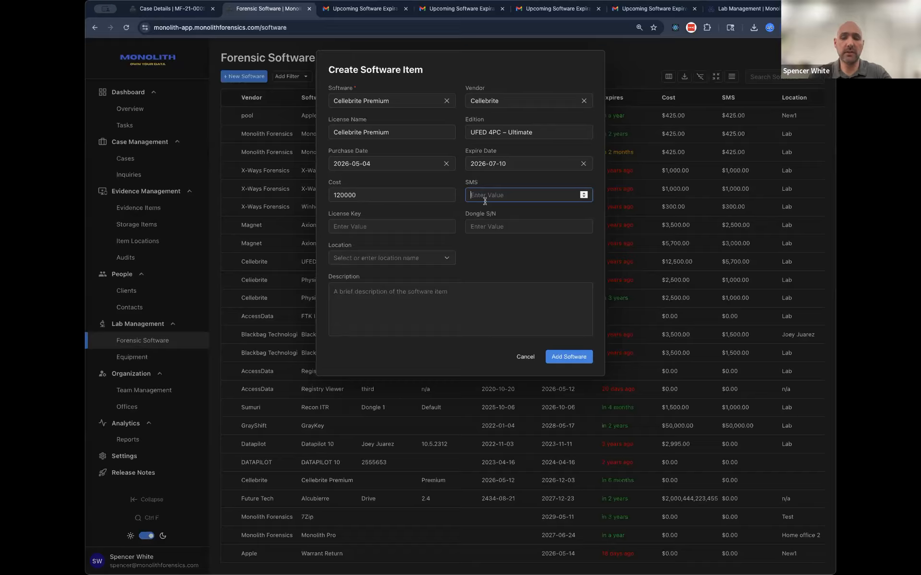
{"action": "type", "text": "120"}
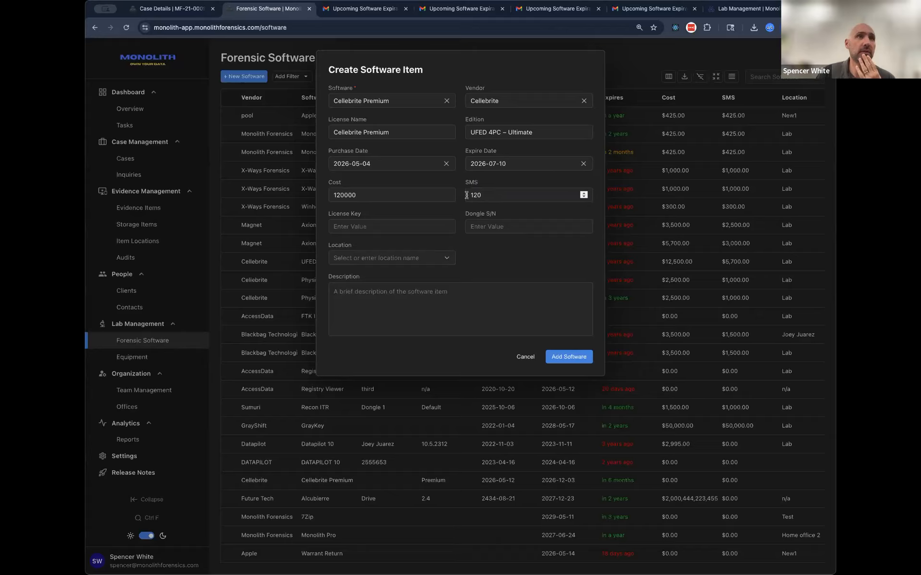
Step: Enter the software's license key and dongle serial number
{"action": "left_click", "coordinate": [377, 226]}
{"action": "left_click", "coordinate": [480, 225]}
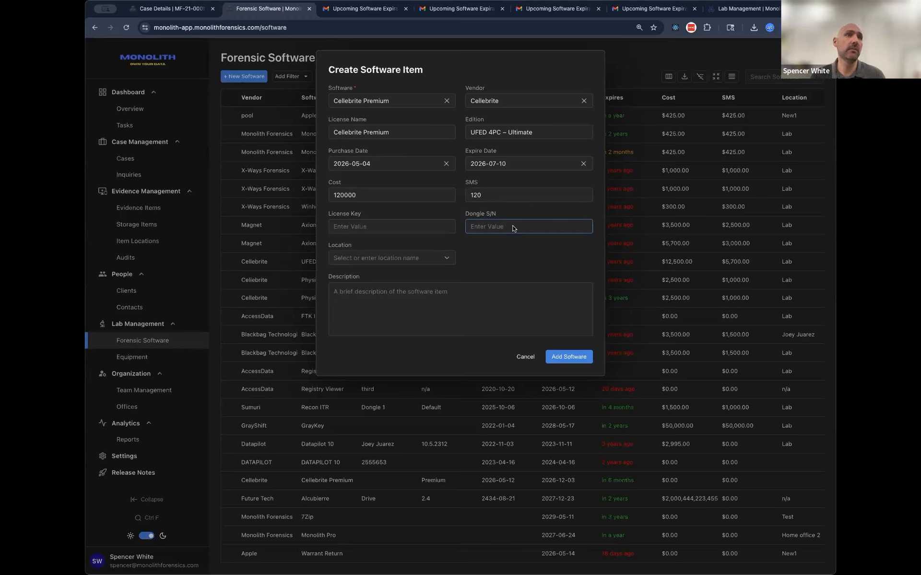
{"action": "left_click", "coordinate": [357, 227]}
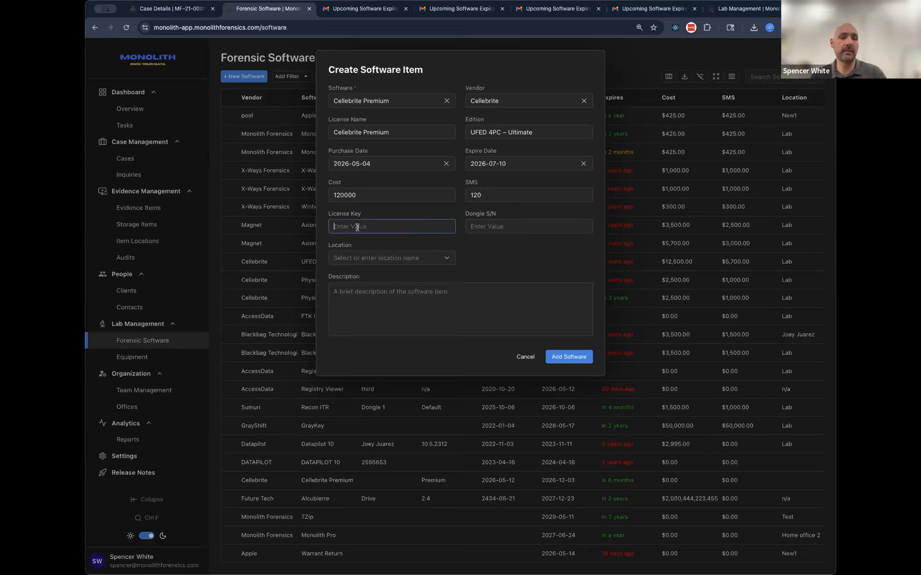
{"action": "type", "text": "12345"}
{"action": "left_click", "coordinate": [485, 226]}
{"action": "type", "text": "1"}
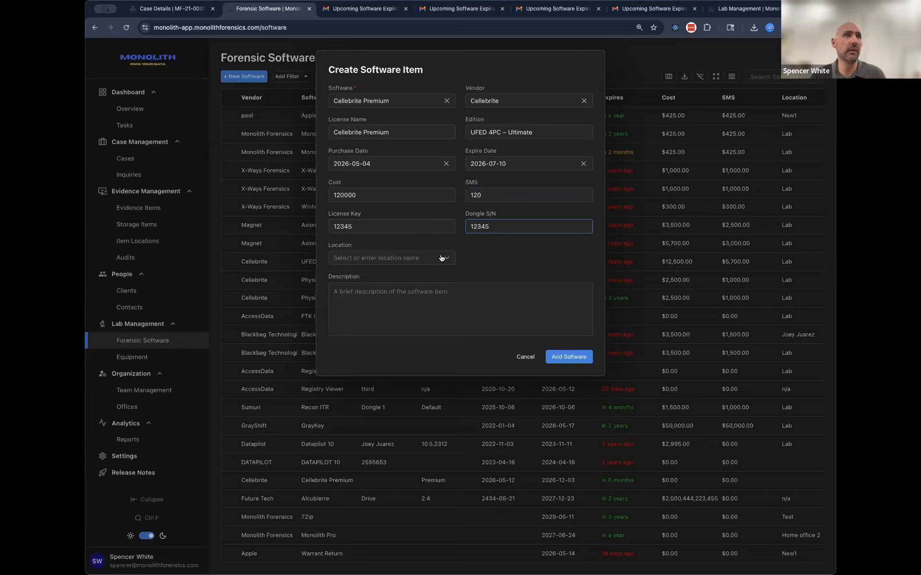
Step: Choose the colleague's lab as the software's location, enter "Description" as the description, and save the new software item
{"action": "left_click", "coordinate": [442, 258]}
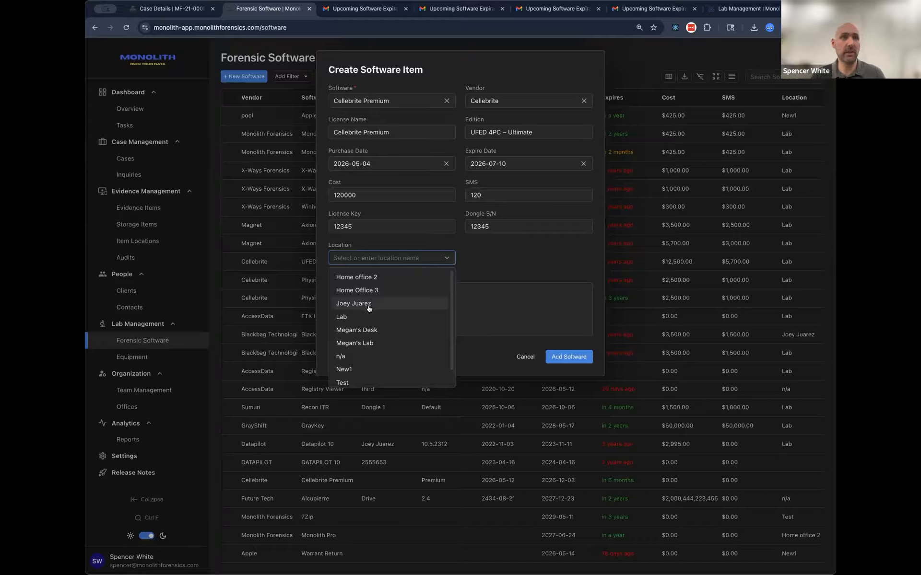
{"action": "scroll", "coordinate": [369, 312], "scroll_direction": "down", "scroll_amount": 1}
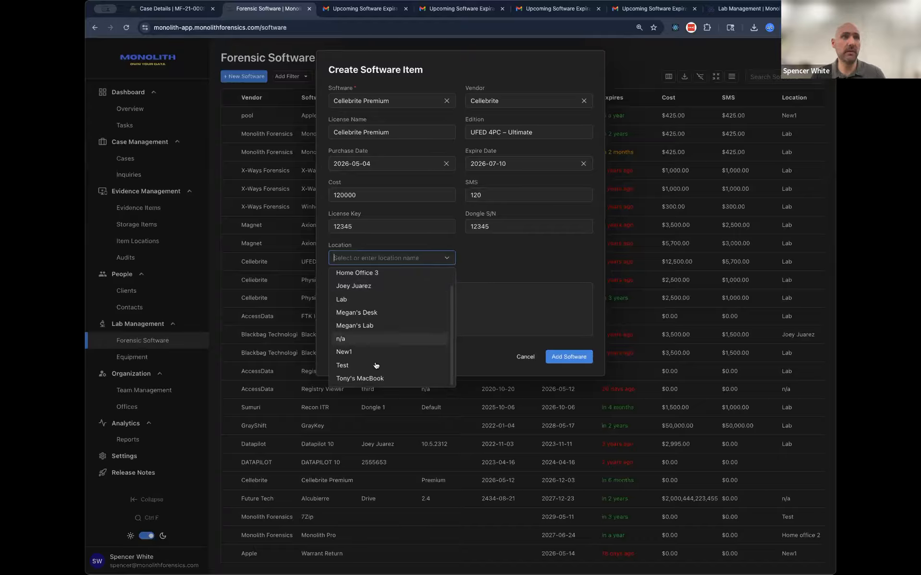
{"action": "left_click", "coordinate": [367, 326]}
{"action": "left_click", "coordinate": [490, 326]}
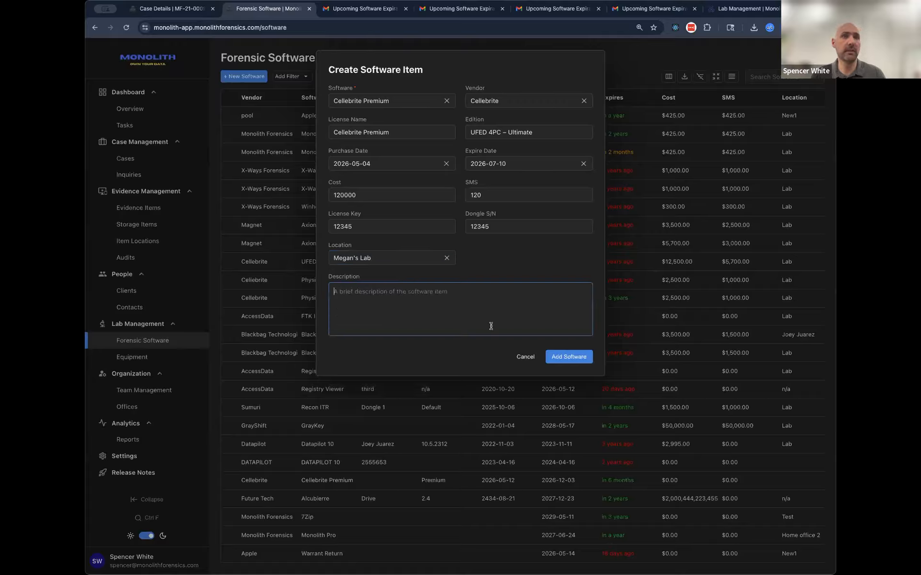
{"action": "type", "text": "Description"}
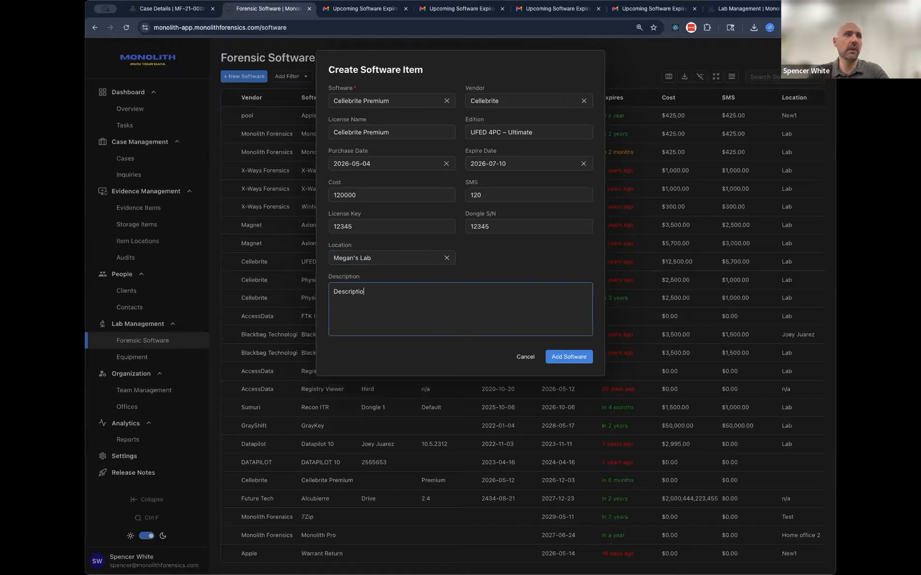
{"action": "left_click", "coordinate": [581, 358]}
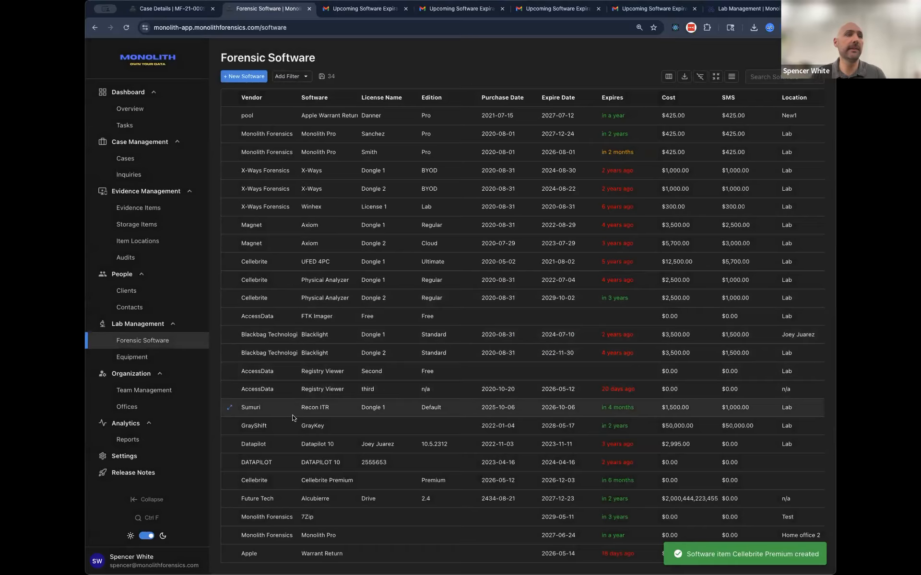
Step: Open the newly added Cellebrite Premium record from the forensic software list and check its expiration status
{"action": "scroll", "coordinate": [244, 547], "scroll_direction": "down", "scroll_amount": 4}
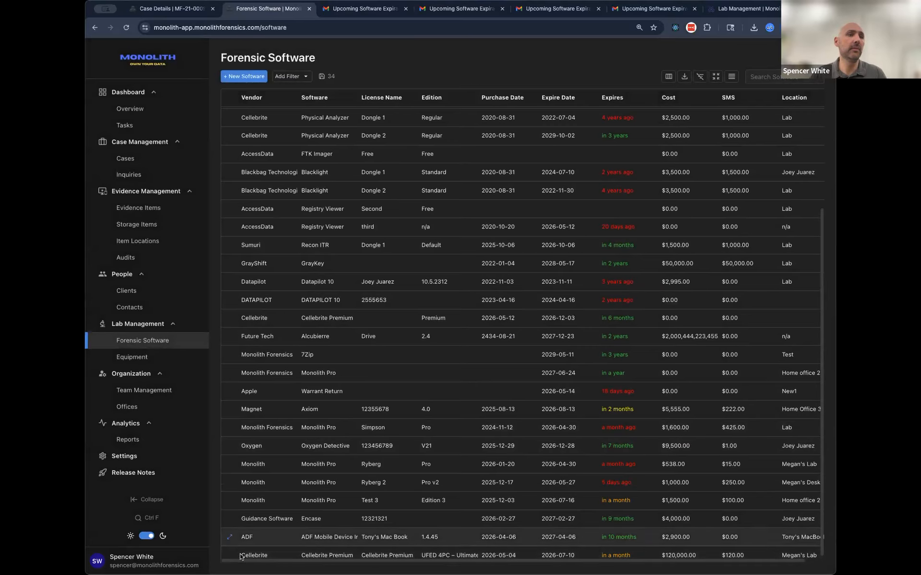
{"action": "left_click", "coordinate": [237, 549]}
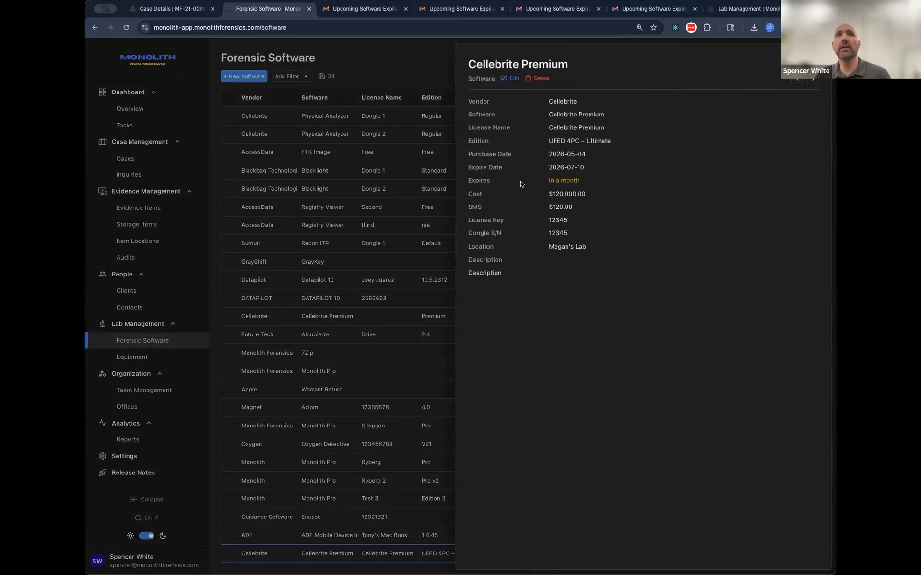
{"action": "left_click_drag", "start_coordinate": [468, 180], "coordinate": [622, 179]}
{"action": "left_click", "coordinate": [606, 182]}
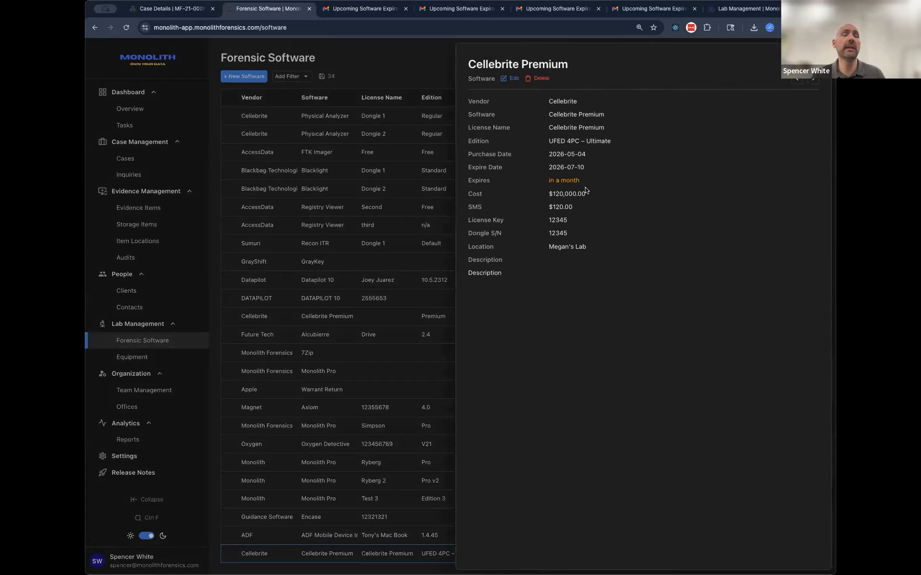
Step: Switch to Gmail and review the software expiration notice emails, including the 90-day, 60-day and expires-tomorrow notices
{"action": "left_click", "coordinate": [365, 10]}
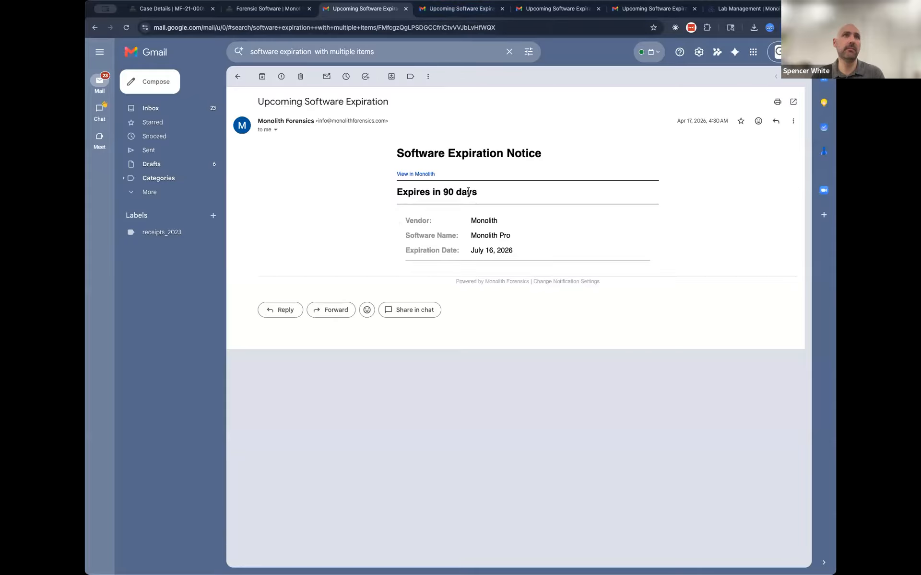
{"action": "left_click_drag", "start_coordinate": [396, 192], "coordinate": [466, 192]}
{"action": "left_click", "coordinate": [431, 13]}
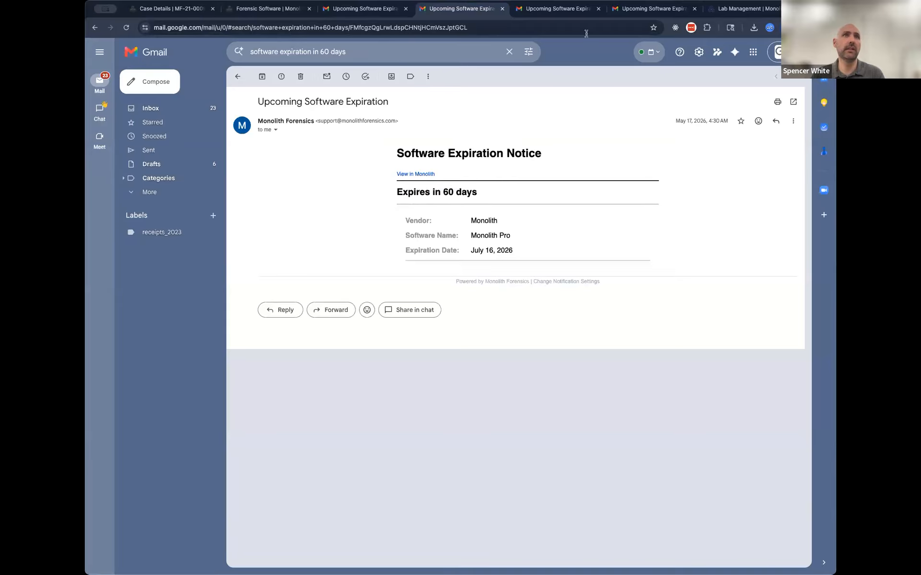
{"action": "key", "text": "ctrl+Tab"}
{"action": "key", "text": "ctrl+Tab"}
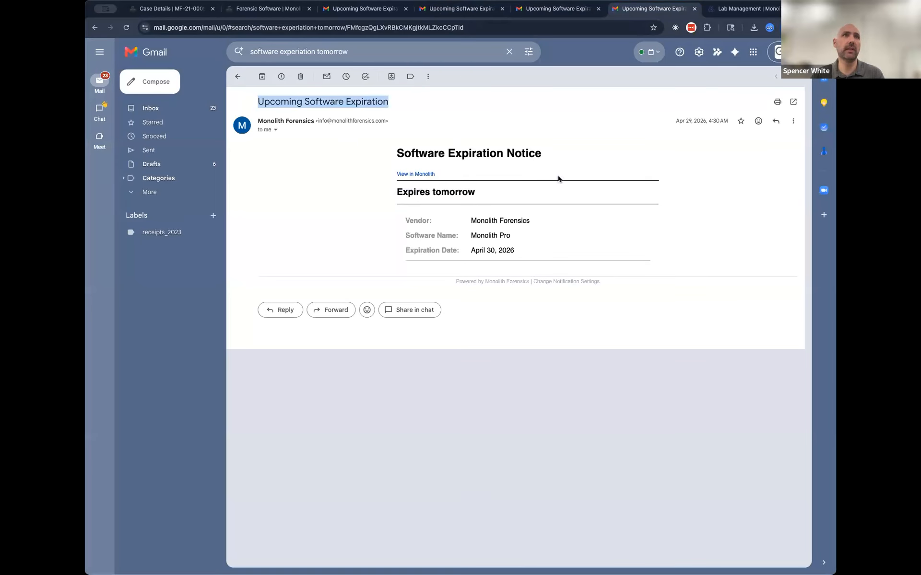
{"action": "left_click", "coordinate": [463, 202]}
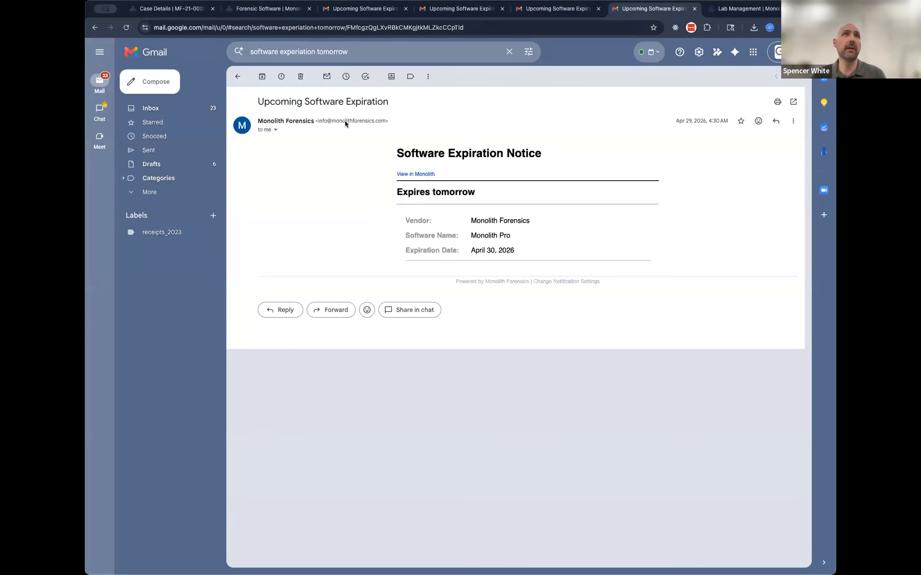
Step: In Monolith's notification settings, turn the email notification for software about to expire off and back on
{"action": "left_click", "coordinate": [304, 8]}
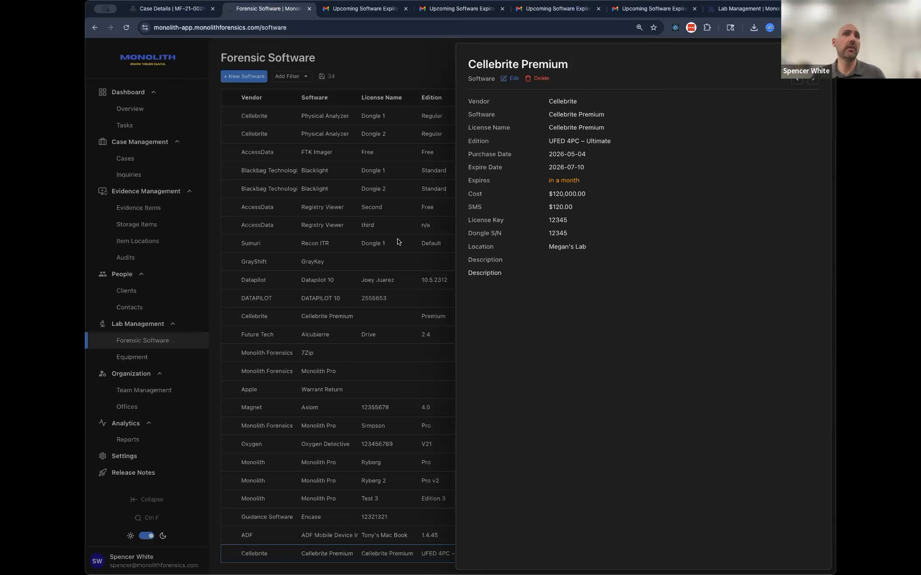
{"action": "left_click", "coordinate": [165, 411]}
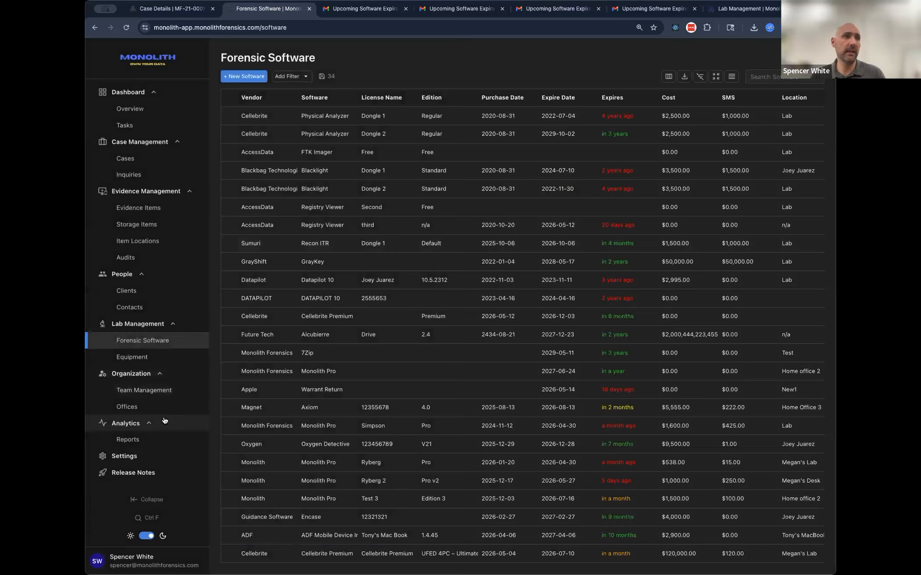
{"action": "left_click", "coordinate": [134, 457]}
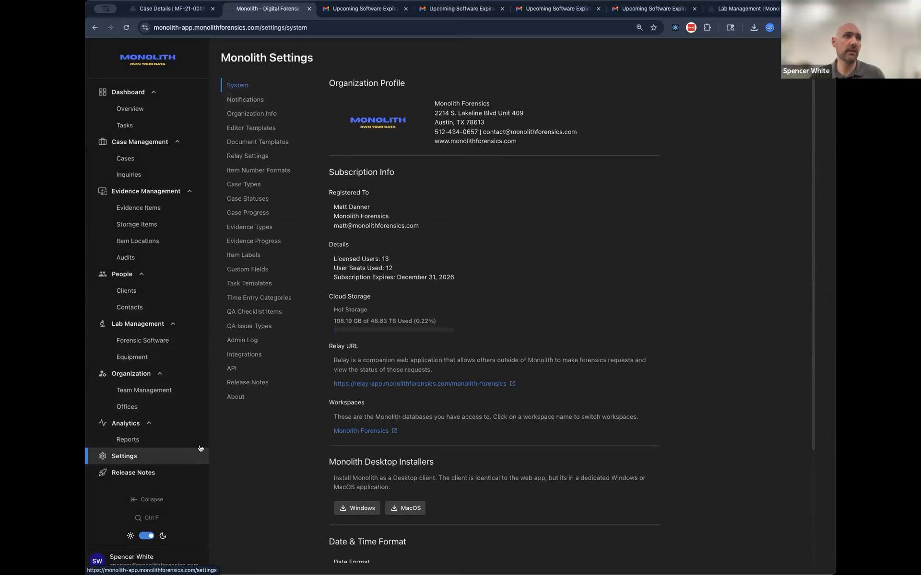
{"action": "left_click", "coordinate": [255, 101]}
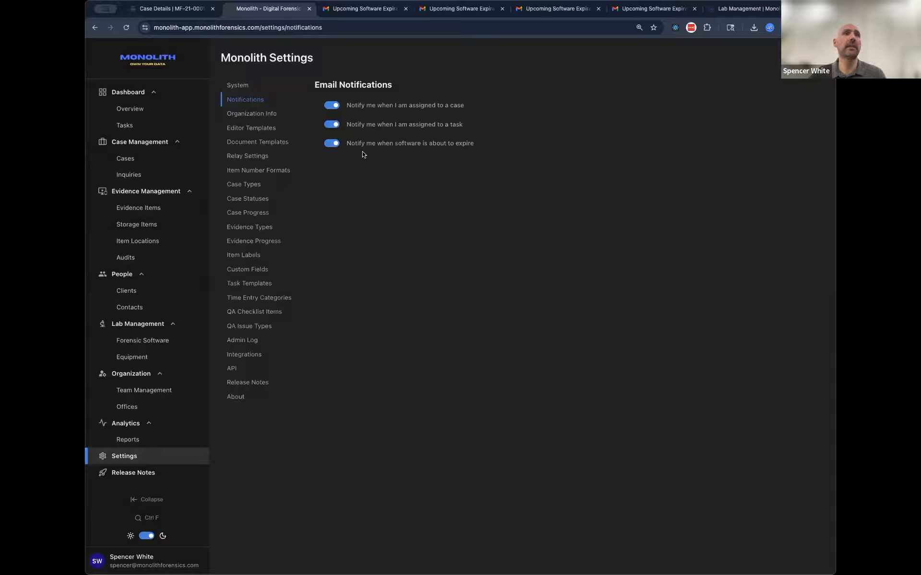
{"action": "left_click", "coordinate": [335, 145]}
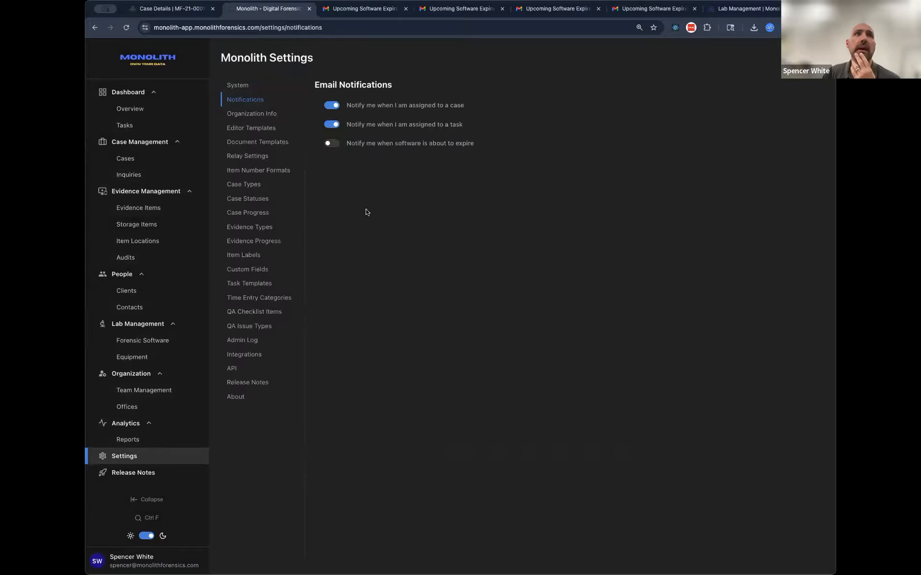
{"action": "left_click", "coordinate": [330, 145]}
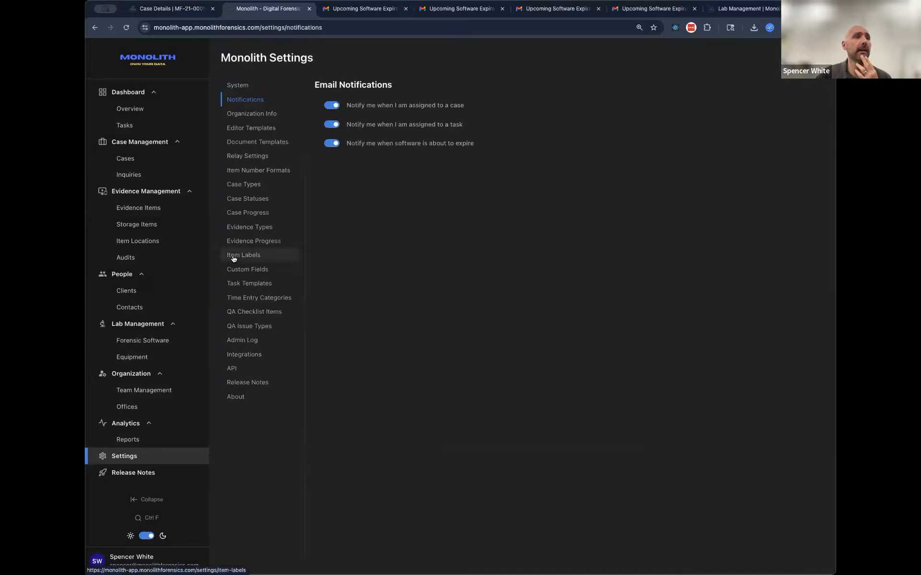
Step: Return to the forensic software list and export it as an Excel spreadsheet
{"action": "left_click", "coordinate": [145, 341]}
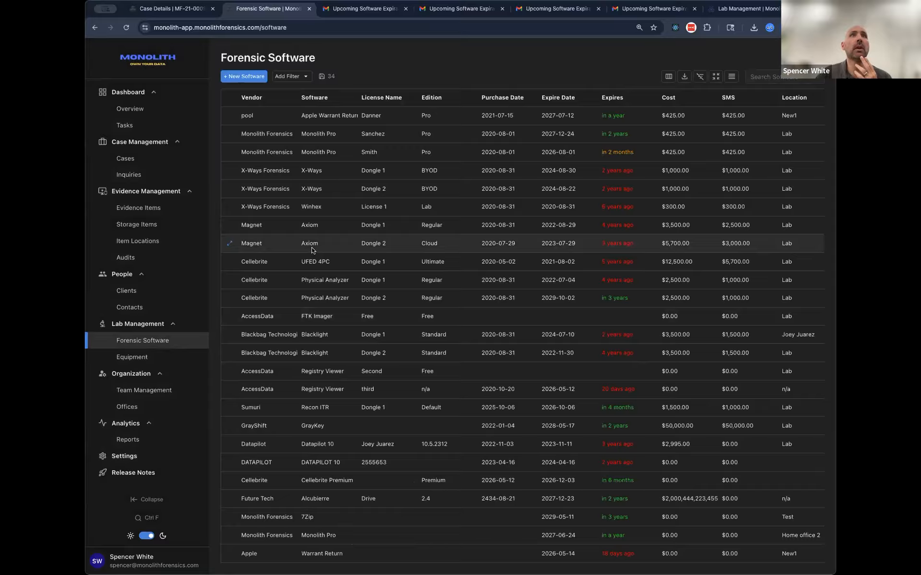
{"action": "left_click", "coordinate": [164, 355]}
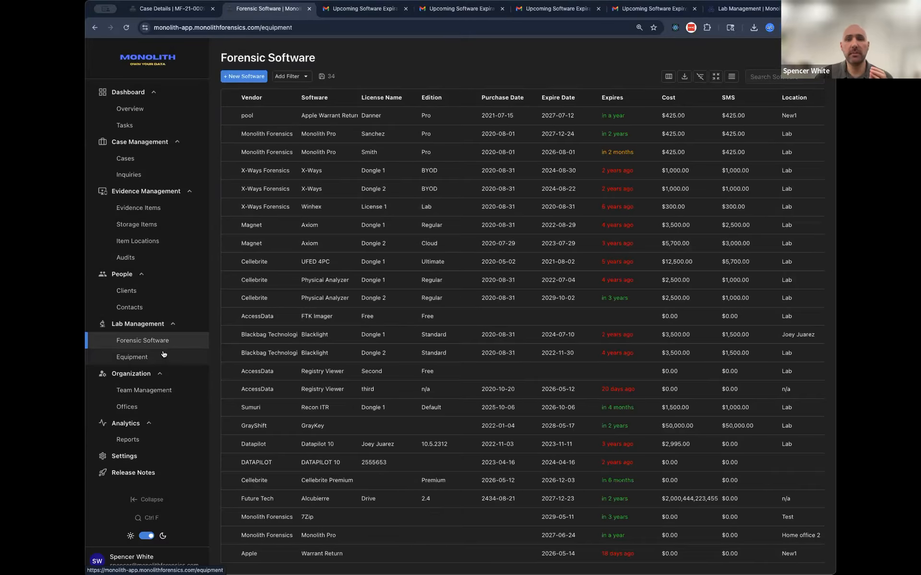
{"action": "left_click", "coordinate": [163, 342]}
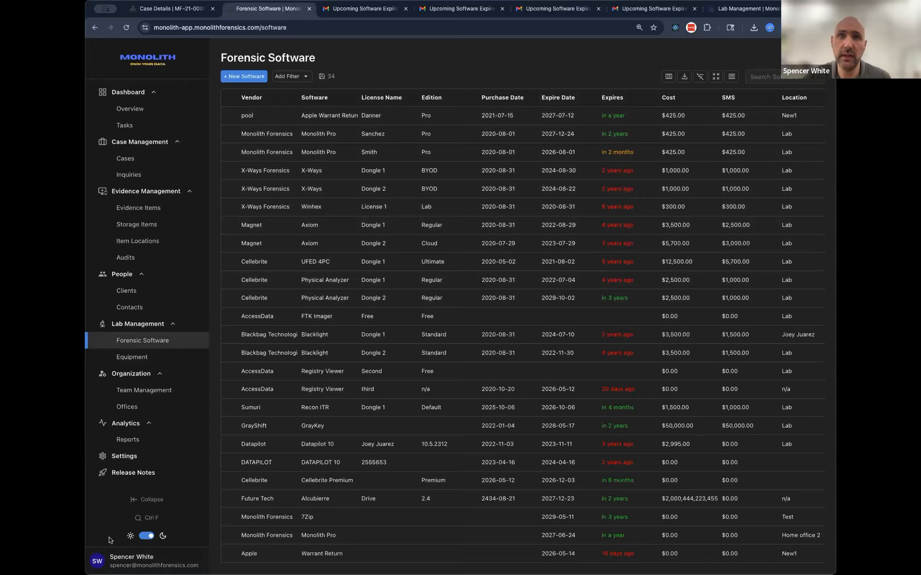
{"action": "left_click", "coordinate": [684, 77]}
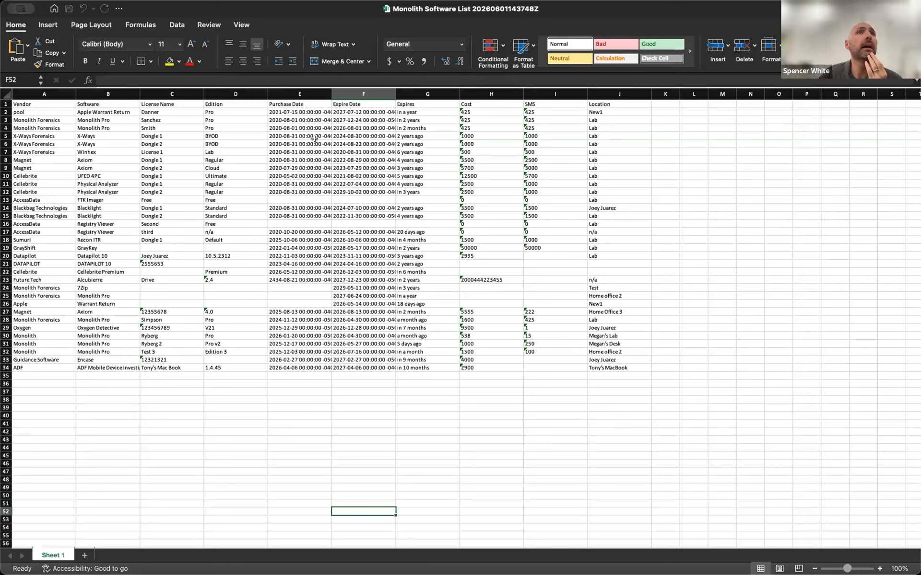
Step: Examine the Vendor, Software, License Name, Purchase Date and Expire Date columns of the exported software list in Excel
{"action": "left_click", "coordinate": [43, 103]}
{"action": "left_click", "coordinate": [97, 103]}
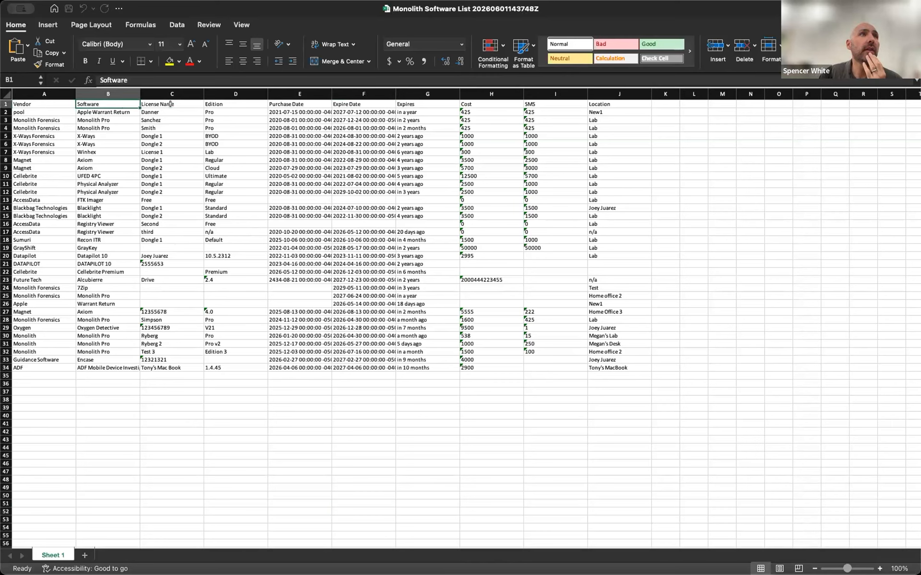
{"action": "left_click", "coordinate": [173, 103]}
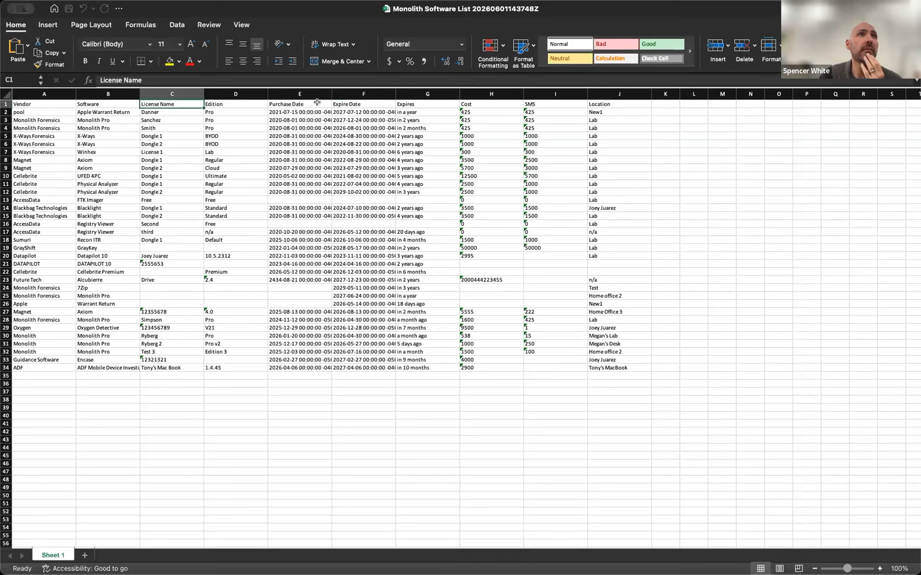
{"action": "left_click", "coordinate": [317, 102]}
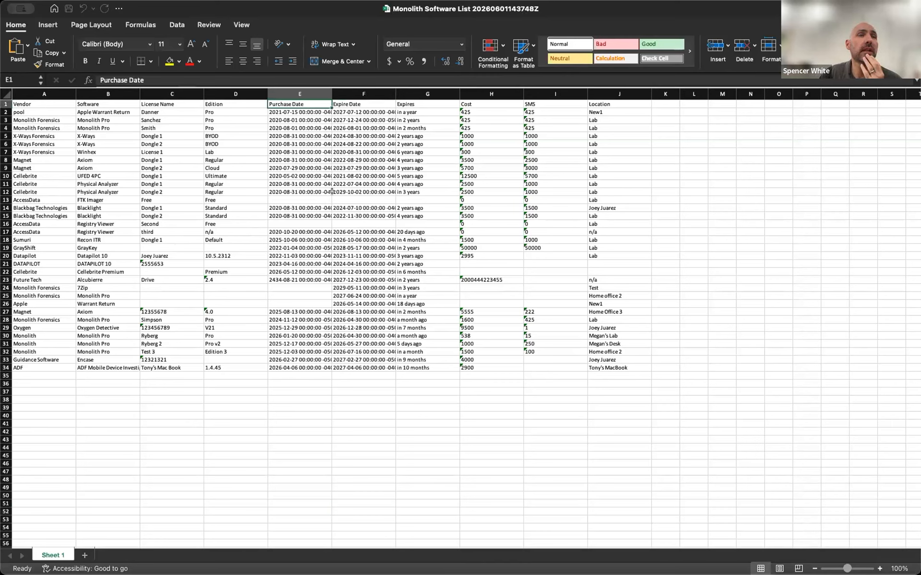
{"action": "left_click", "coordinate": [367, 102]}
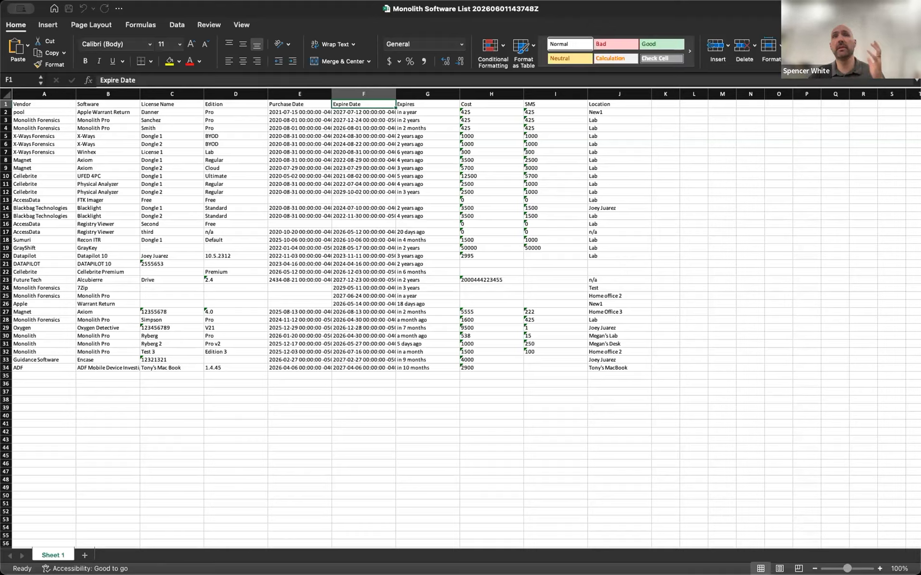
Step: Switch back to Monolith and filter the forensic software list by expire date 2026-06-30, first after and finally before that date
{"action": "key", "text": "super+Tab"}
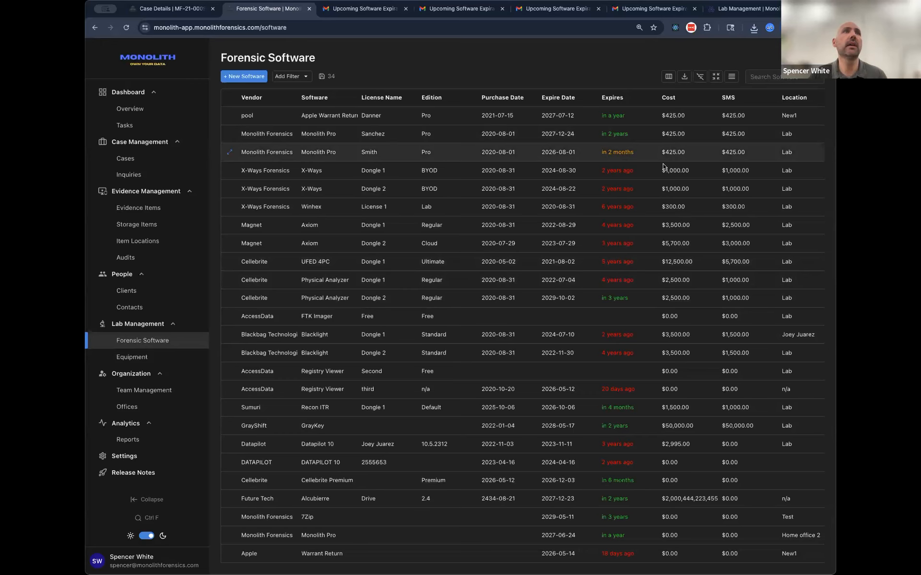
{"action": "left_click", "coordinate": [298, 79]}
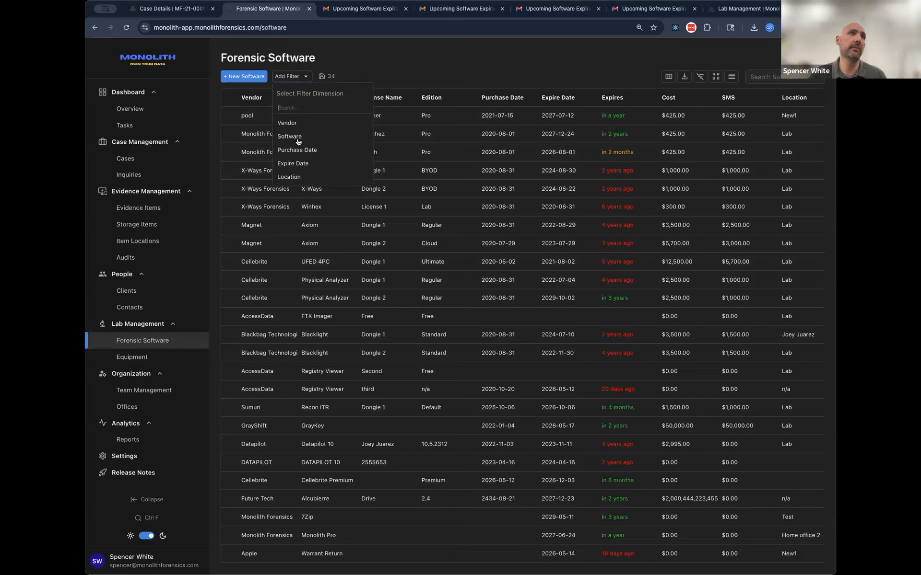
{"action": "left_click", "coordinate": [293, 164]}
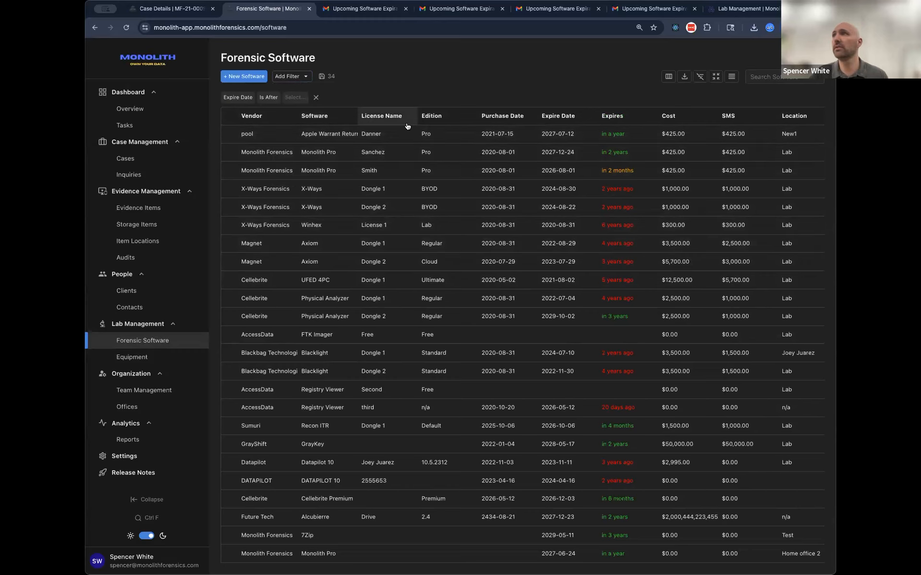
{"action": "left_click", "coordinate": [288, 99]}
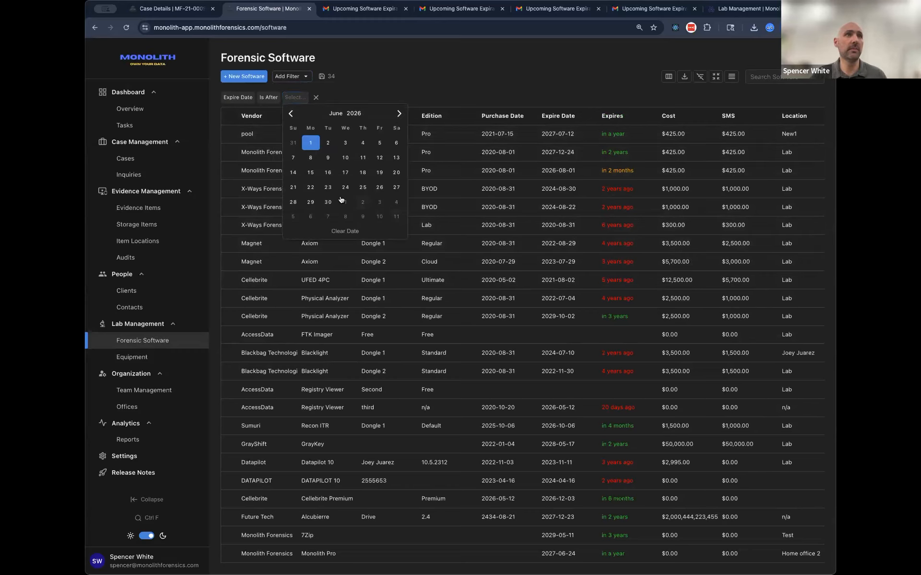
{"action": "left_click", "coordinate": [331, 202]}
{"action": "left_click", "coordinate": [269, 98]}
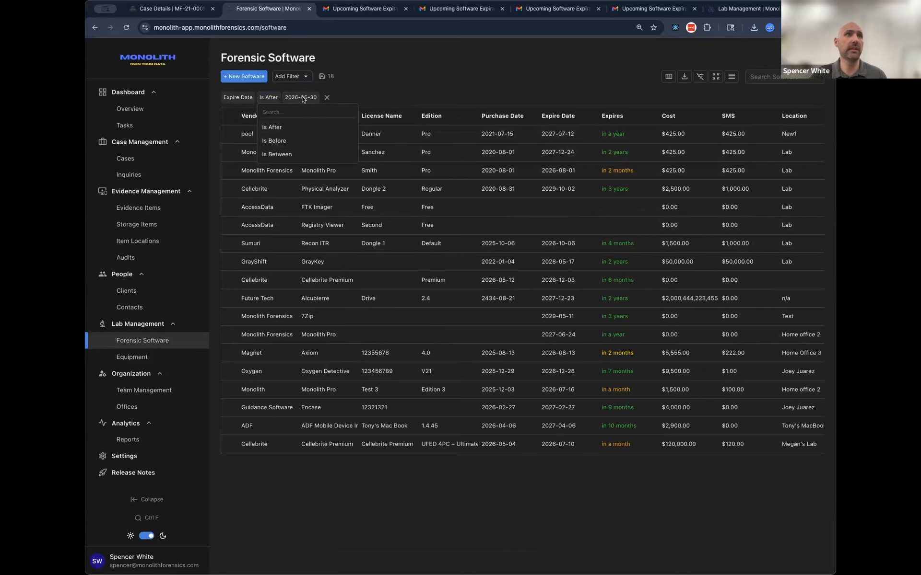
{"action": "left_click", "coordinate": [278, 144]}
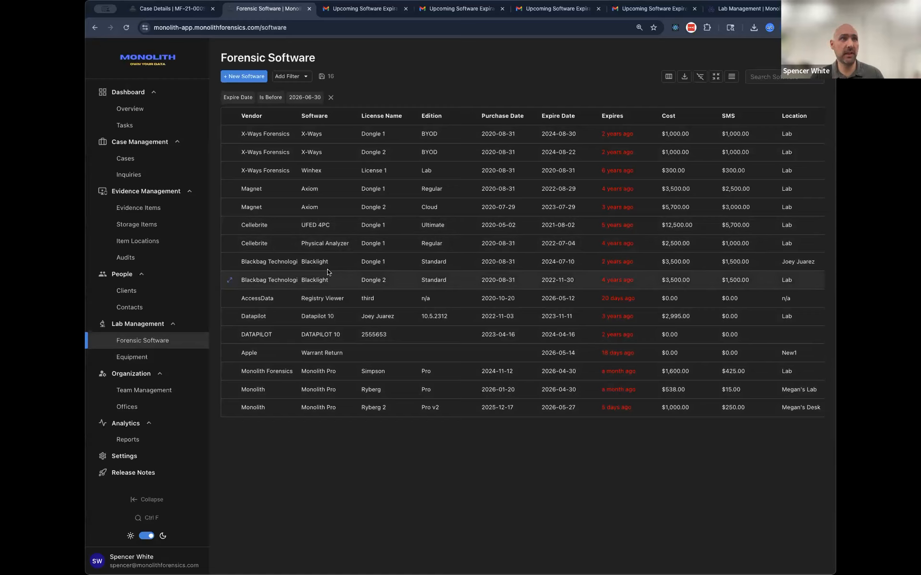
Step: Inspect the expired Cellebrite Physical Analyzer entry in the filtered list and remove the expire date filter
{"action": "left_click_drag", "start_coordinate": [239, 243], "coordinate": [470, 252]}
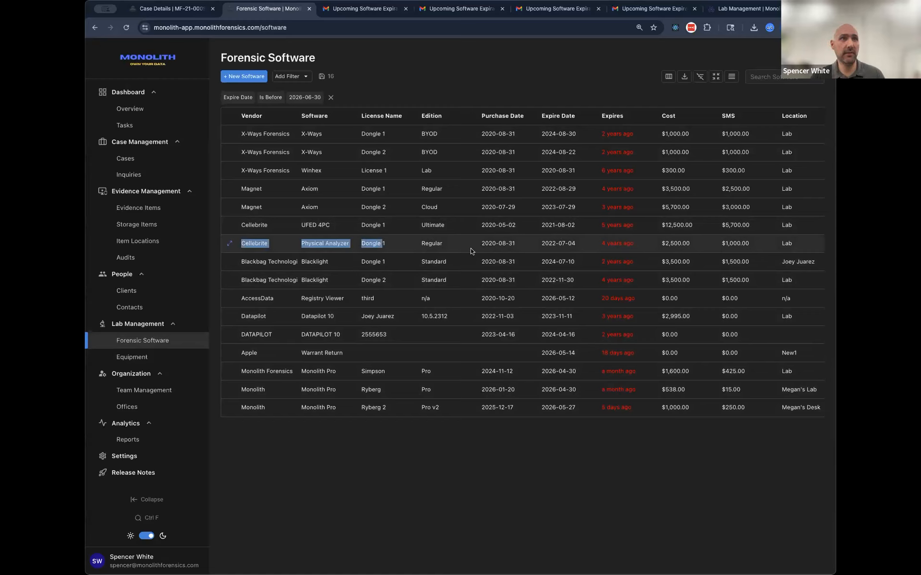
{"action": "left_click", "coordinate": [420, 245]}
{"action": "left_click_drag", "start_coordinate": [600, 244], "coordinate": [656, 241]}
{"action": "left_click", "coordinate": [536, 244]}
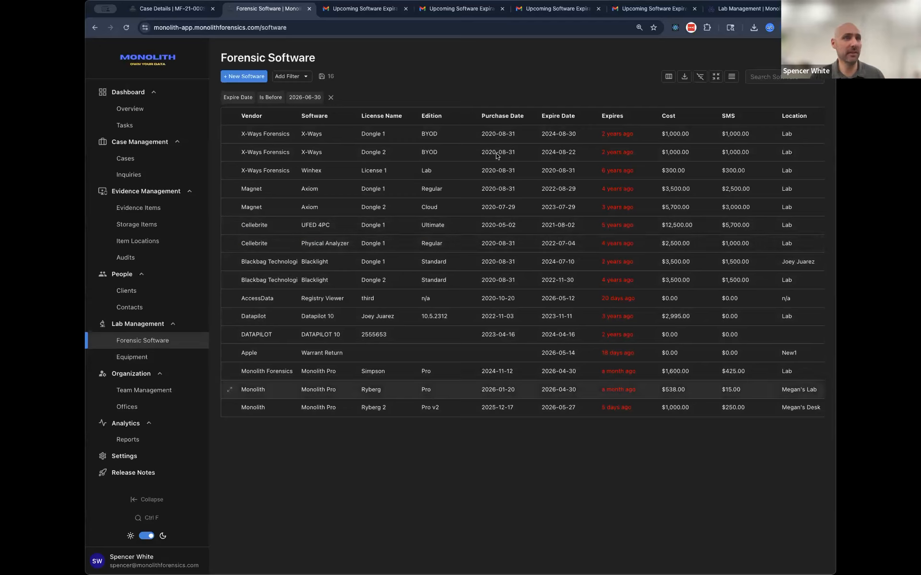
{"action": "left_click", "coordinate": [330, 98]}
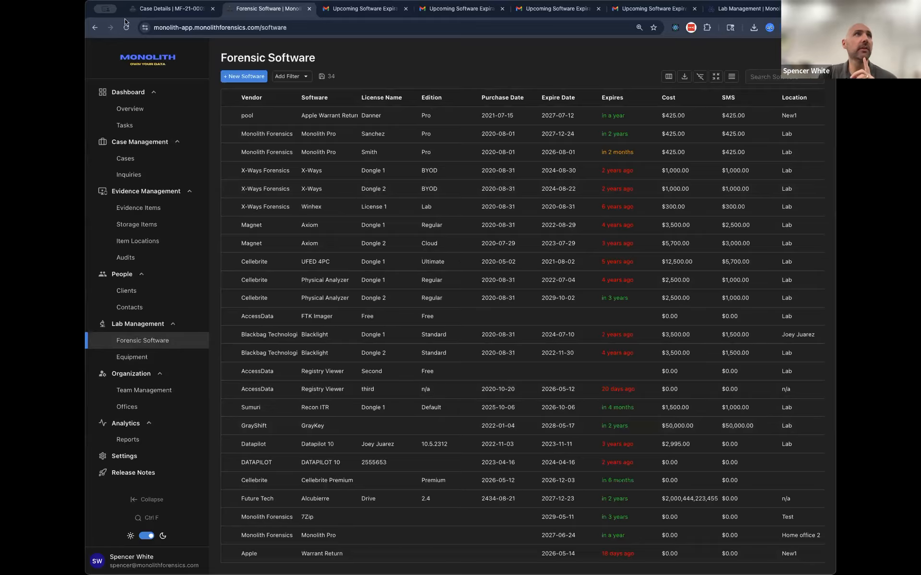
Step: Open the Equipment Presentation case note to review the presentation outline and its Coming Soon items
{"action": "left_click", "coordinate": [157, 12]}
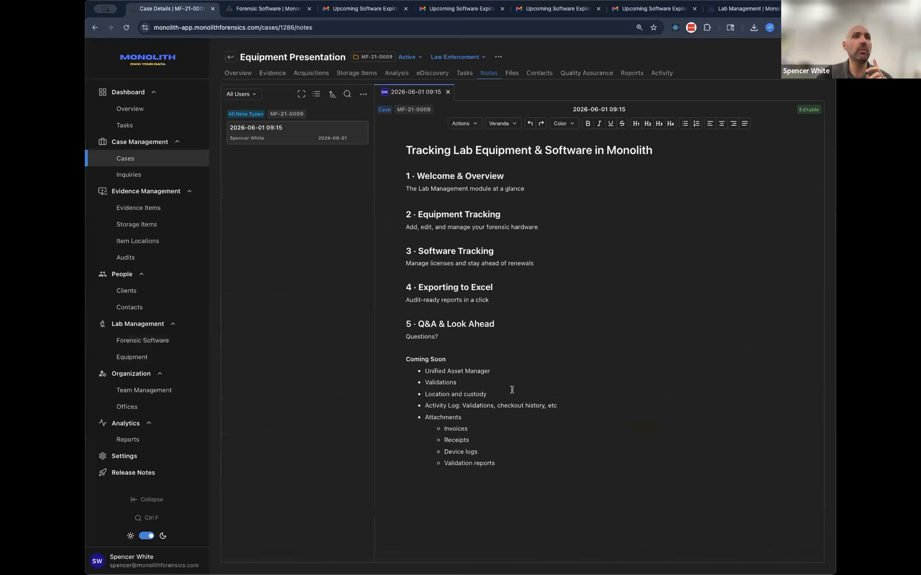